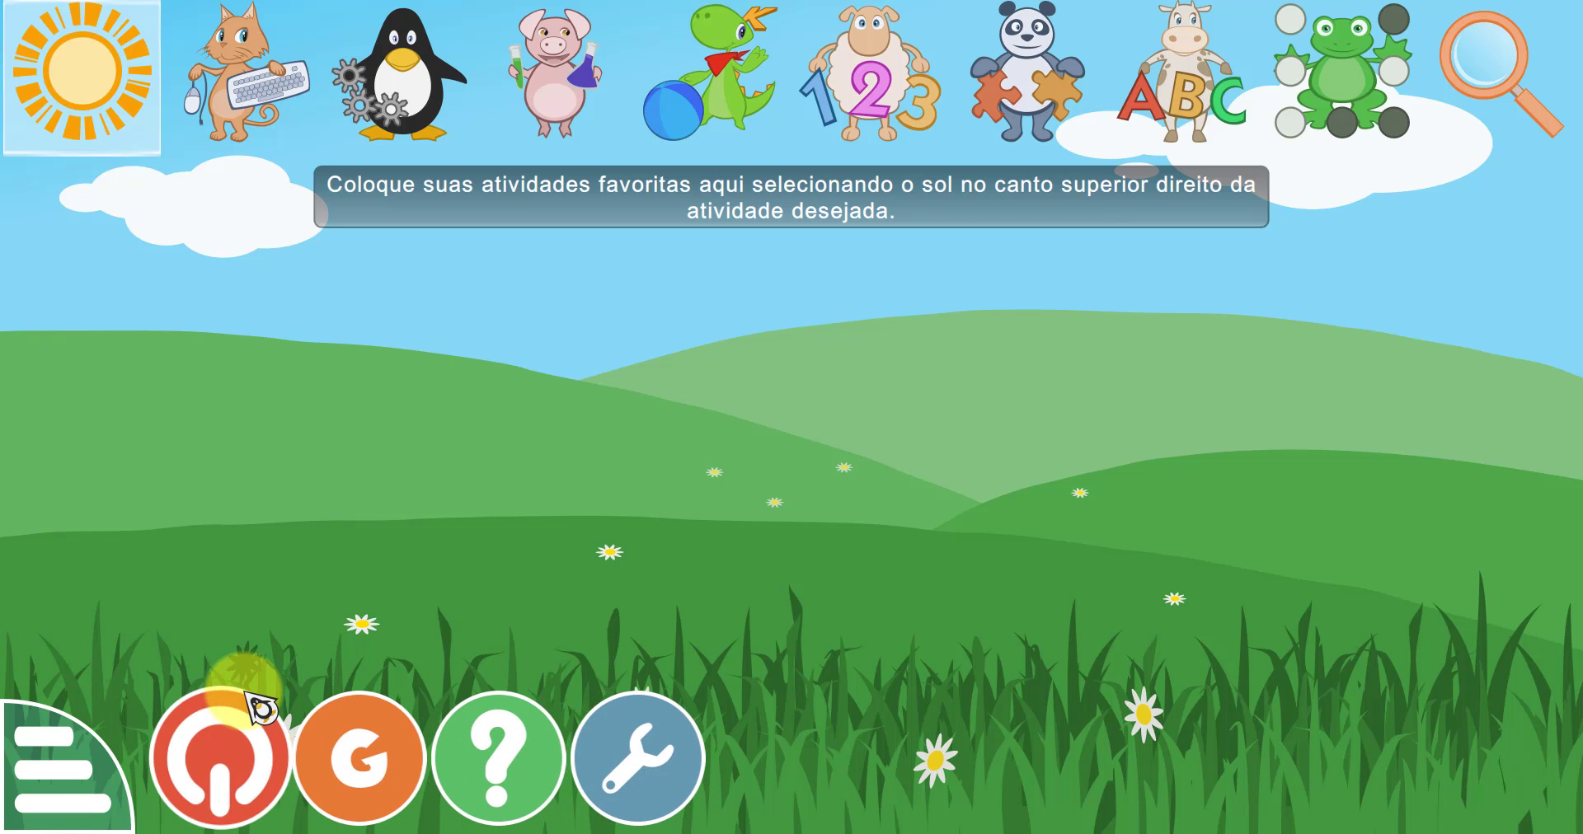
Hide and redisplay the control bar, and view the Sobre o GCompris information page
left_click(47, 771)
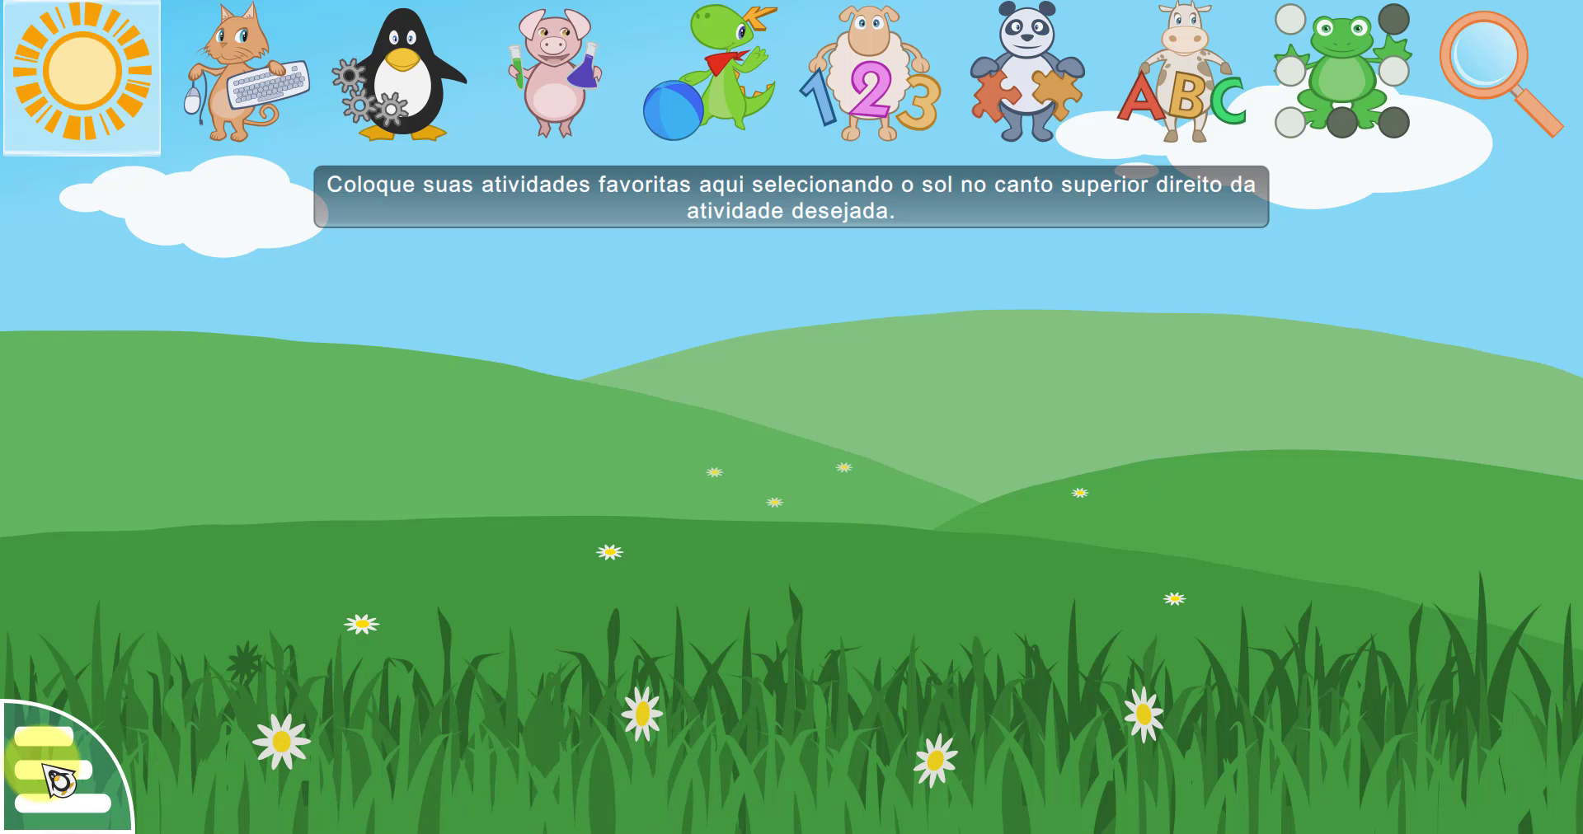
left_click(42, 770)
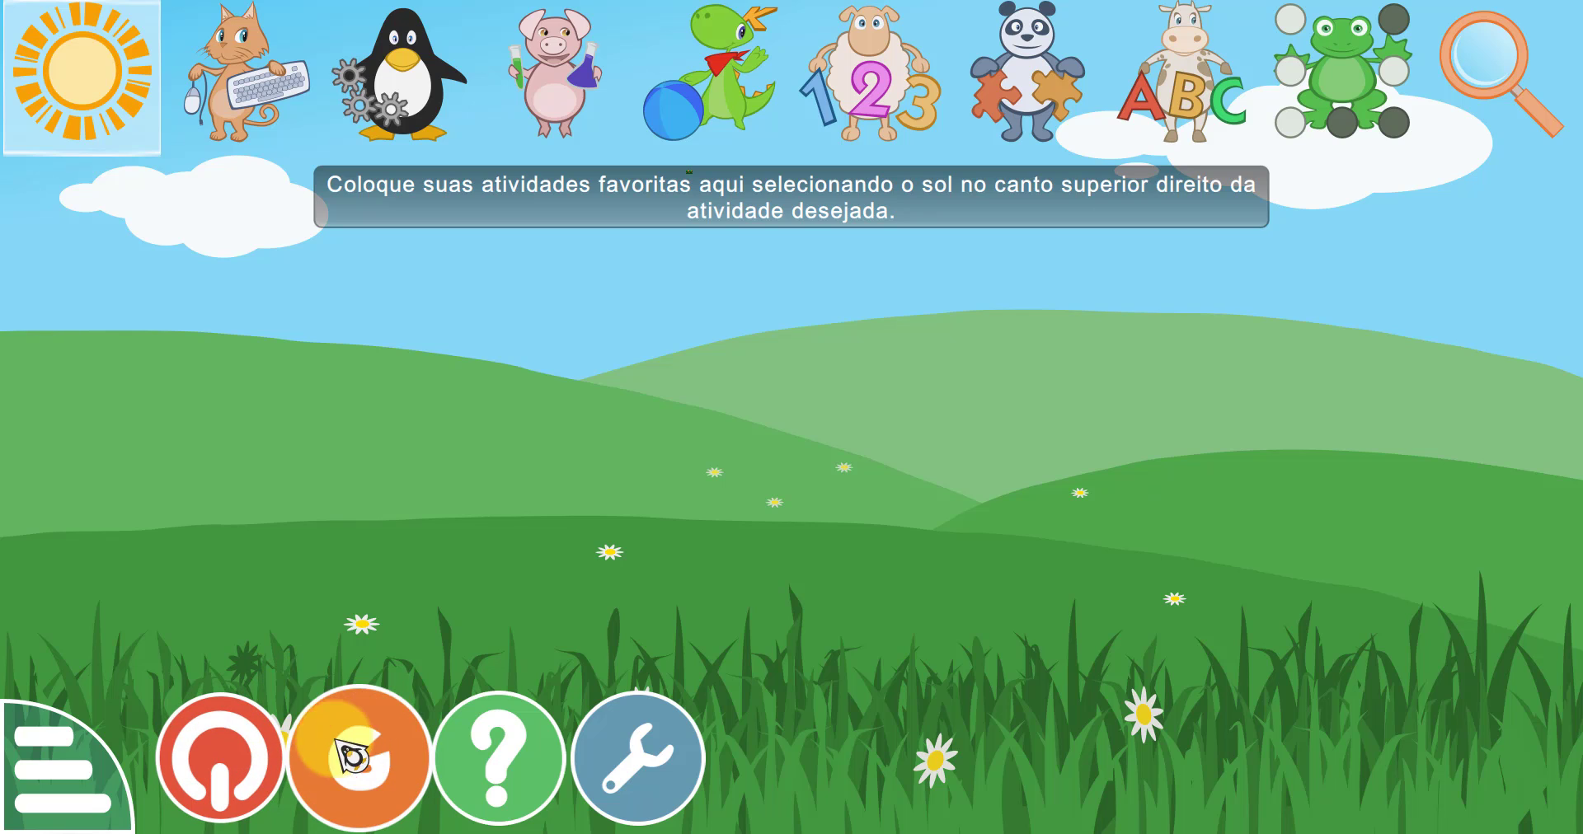
left_click(371, 771)
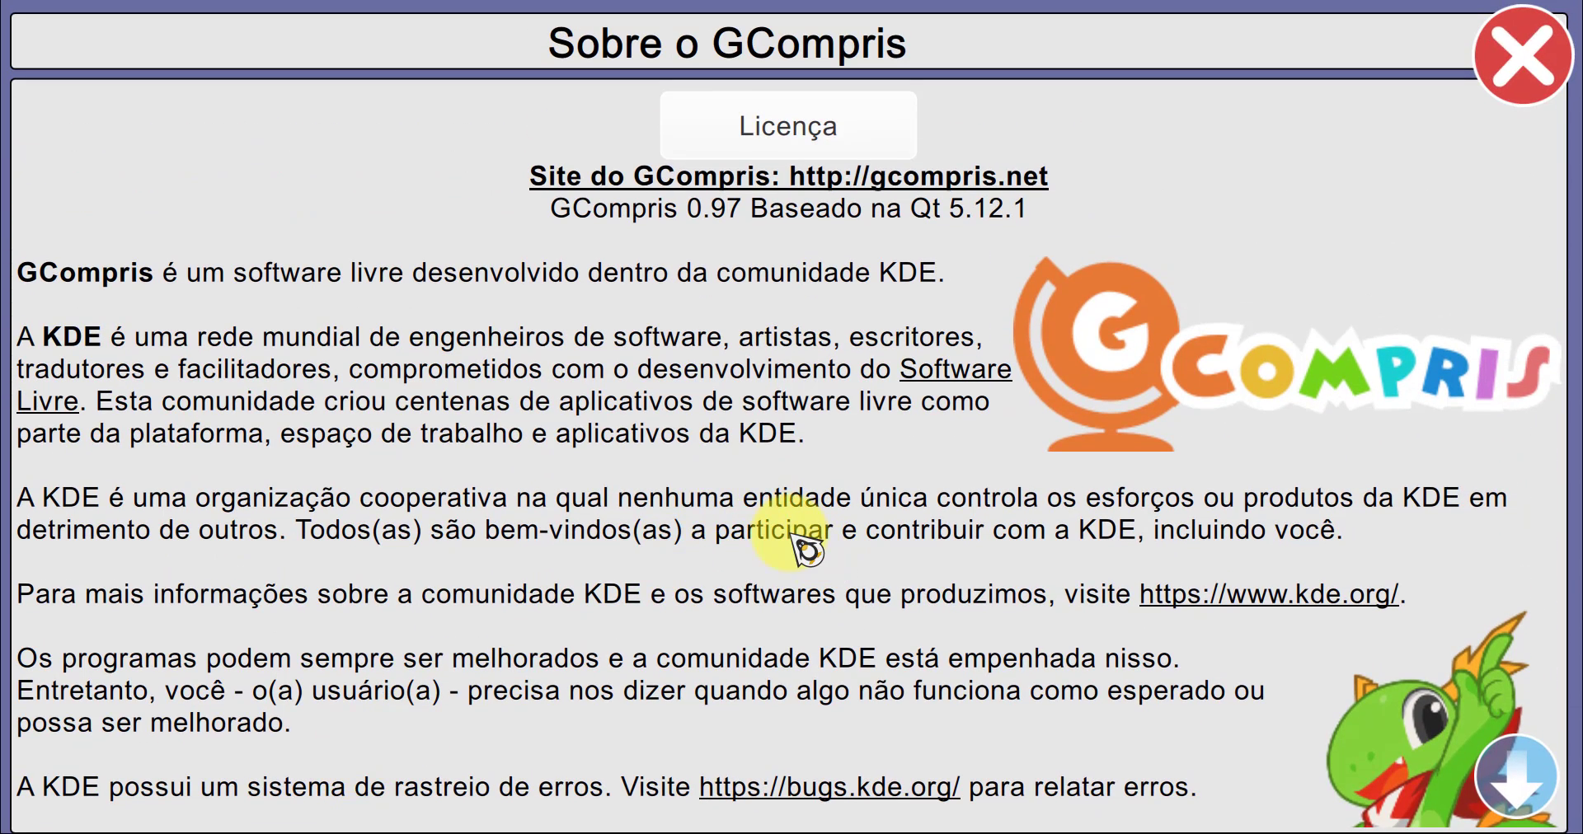
left_click(1514, 89)
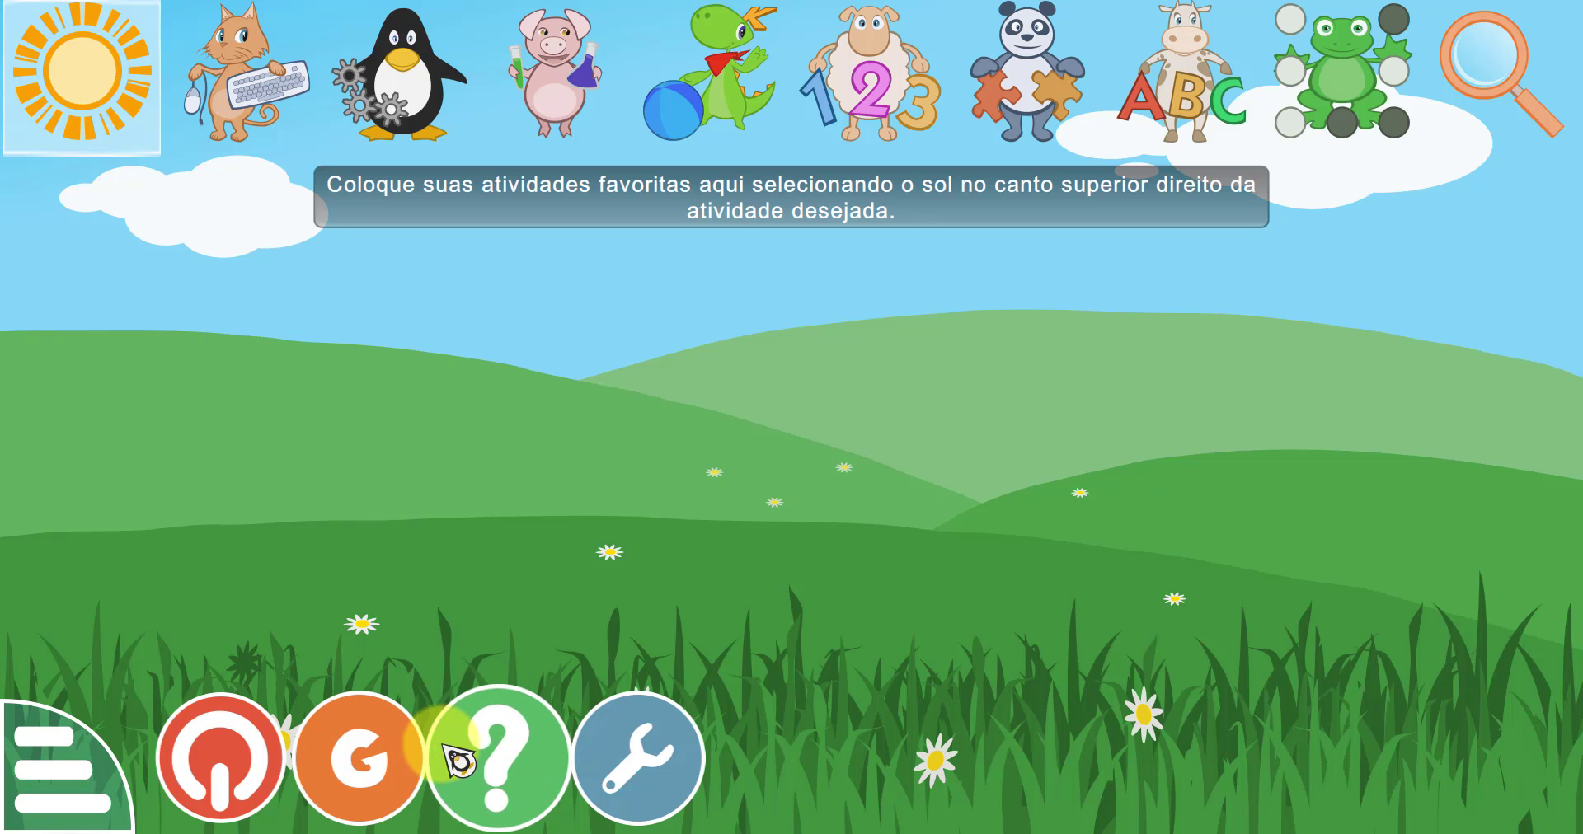
Read the main menu help page from the activity description through the icon meanings, age stars and shortcuts, and close it
left_click(522, 753)
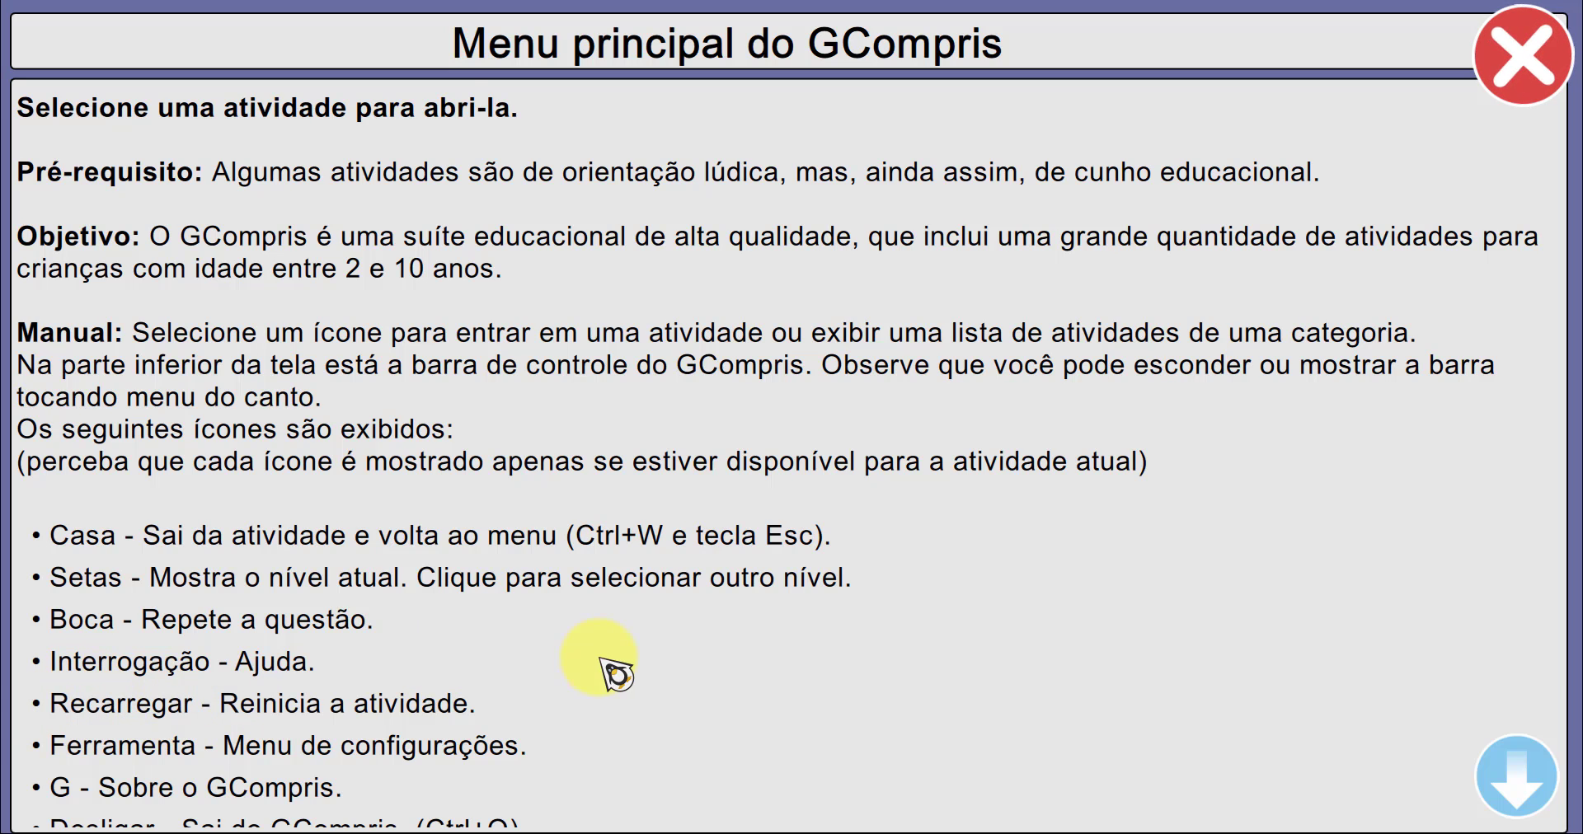
scroll(615, 672, "down", 5)
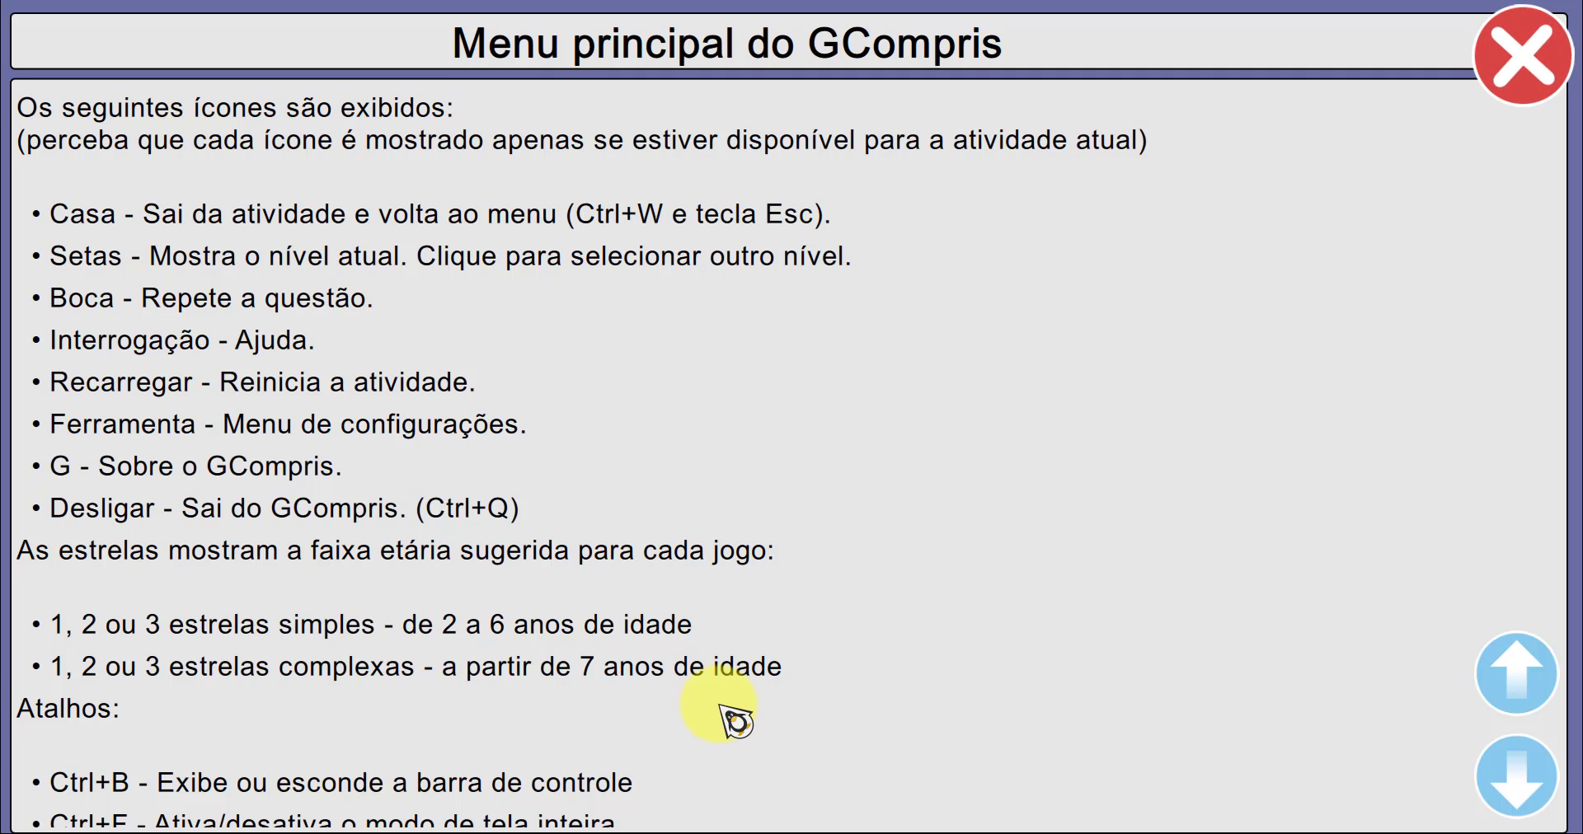
scroll(736, 719, "down", 3)
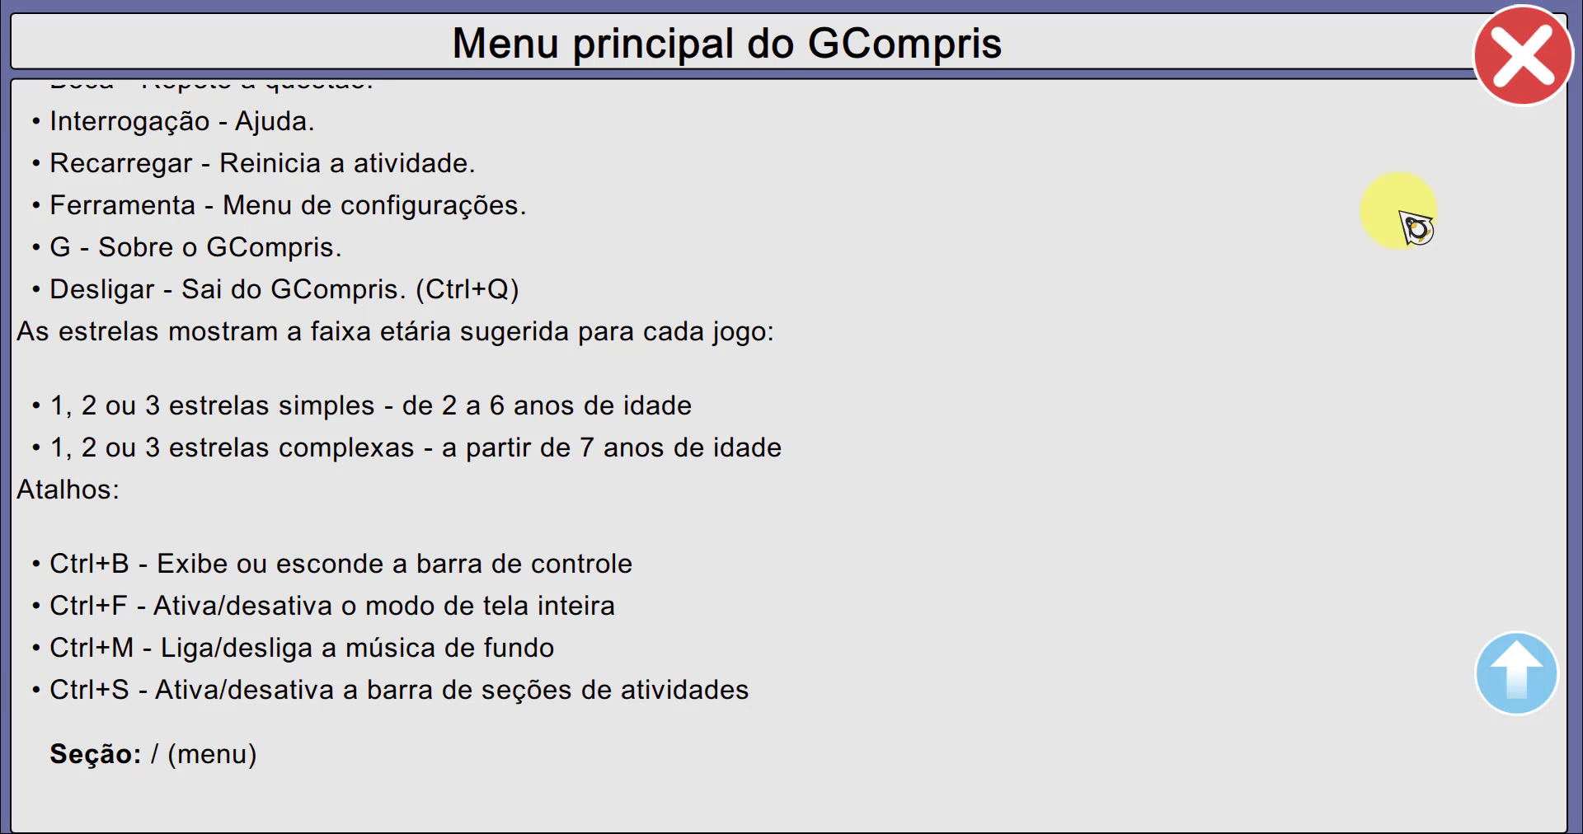
left_click(1517, 70)
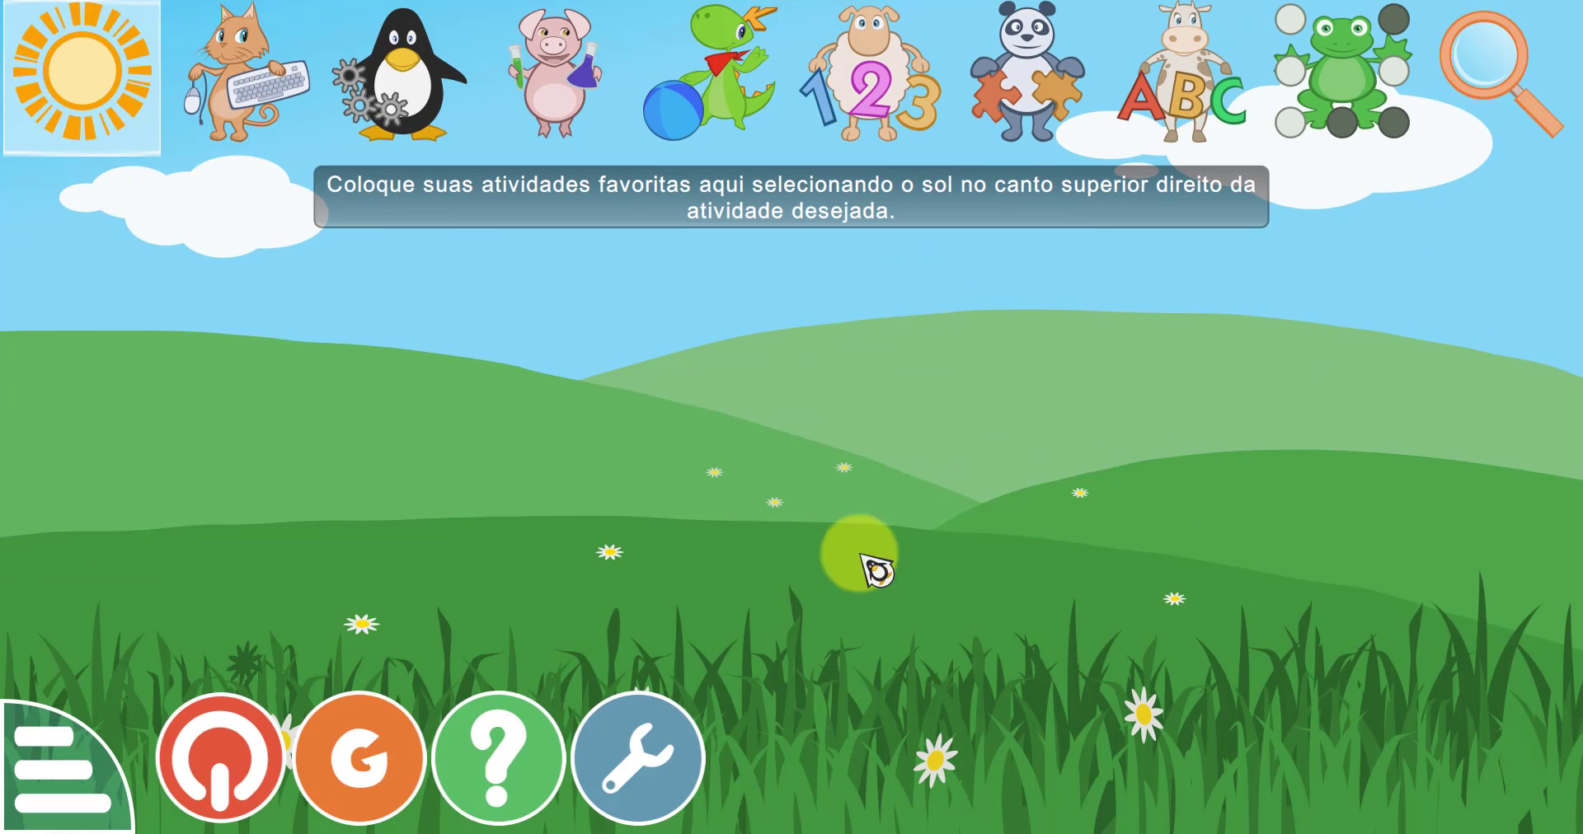
Open the configuration and review the audio voice and sound effect options
left_click(677, 779)
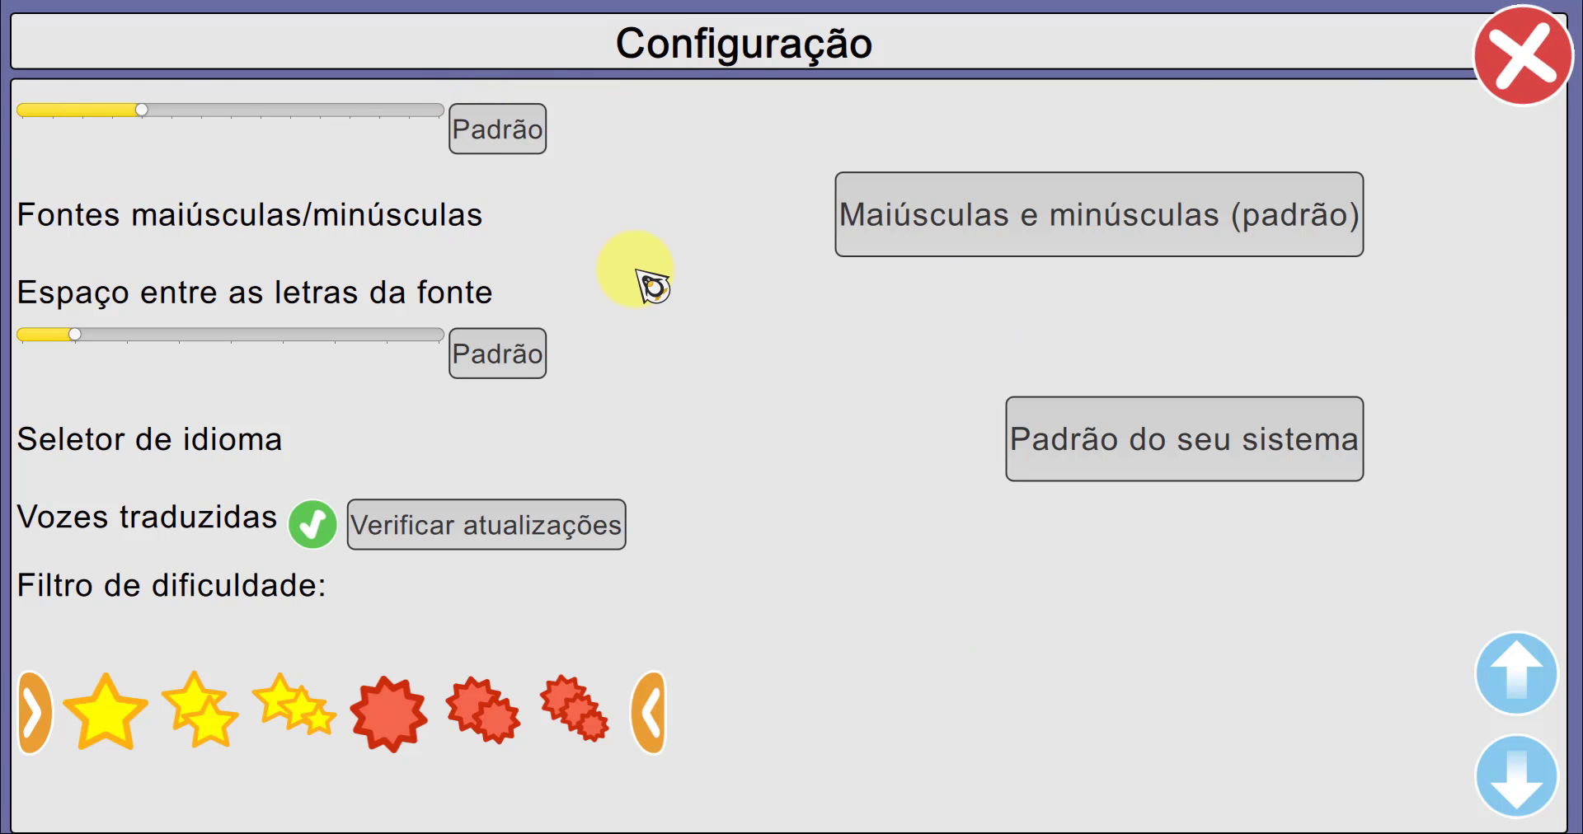
scroll(639, 272, "up", 10)
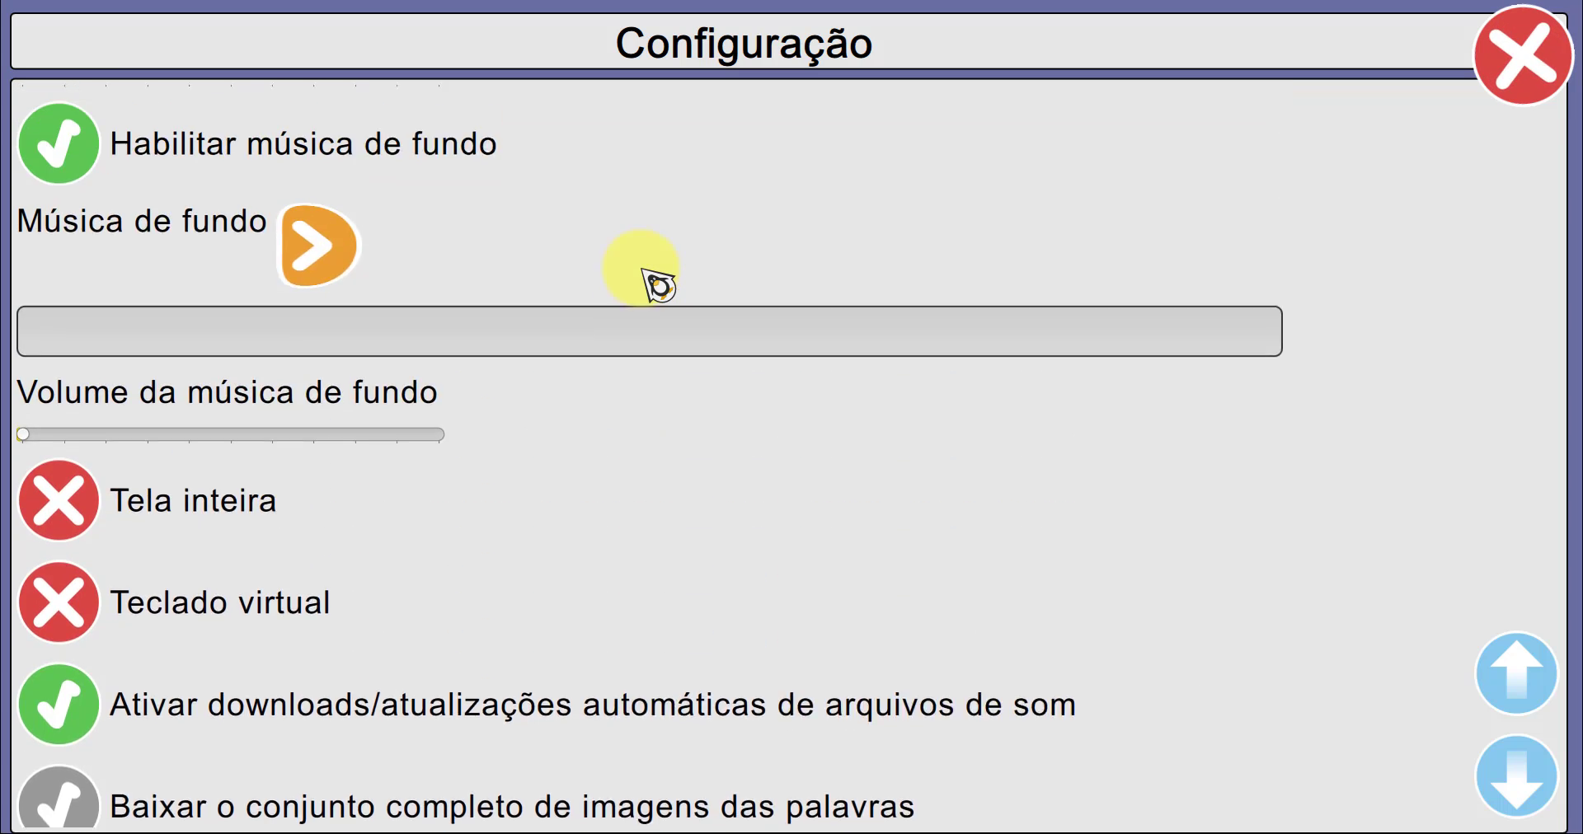
scroll(659, 285, "up", 5)
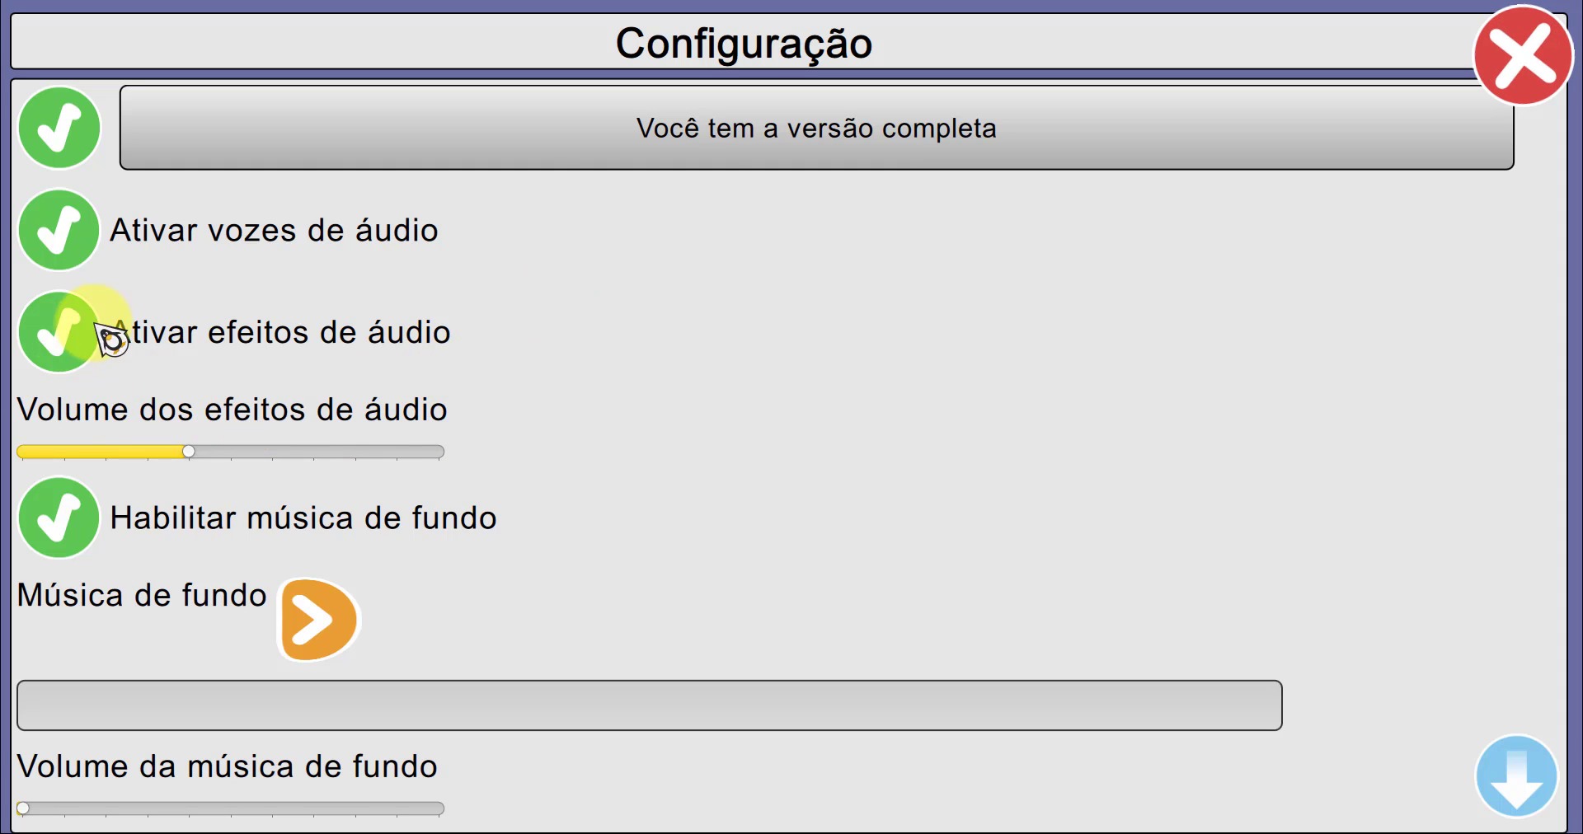
Try a medium background music volume and return it to the minimum
scroll(756, 388, "down", 3)
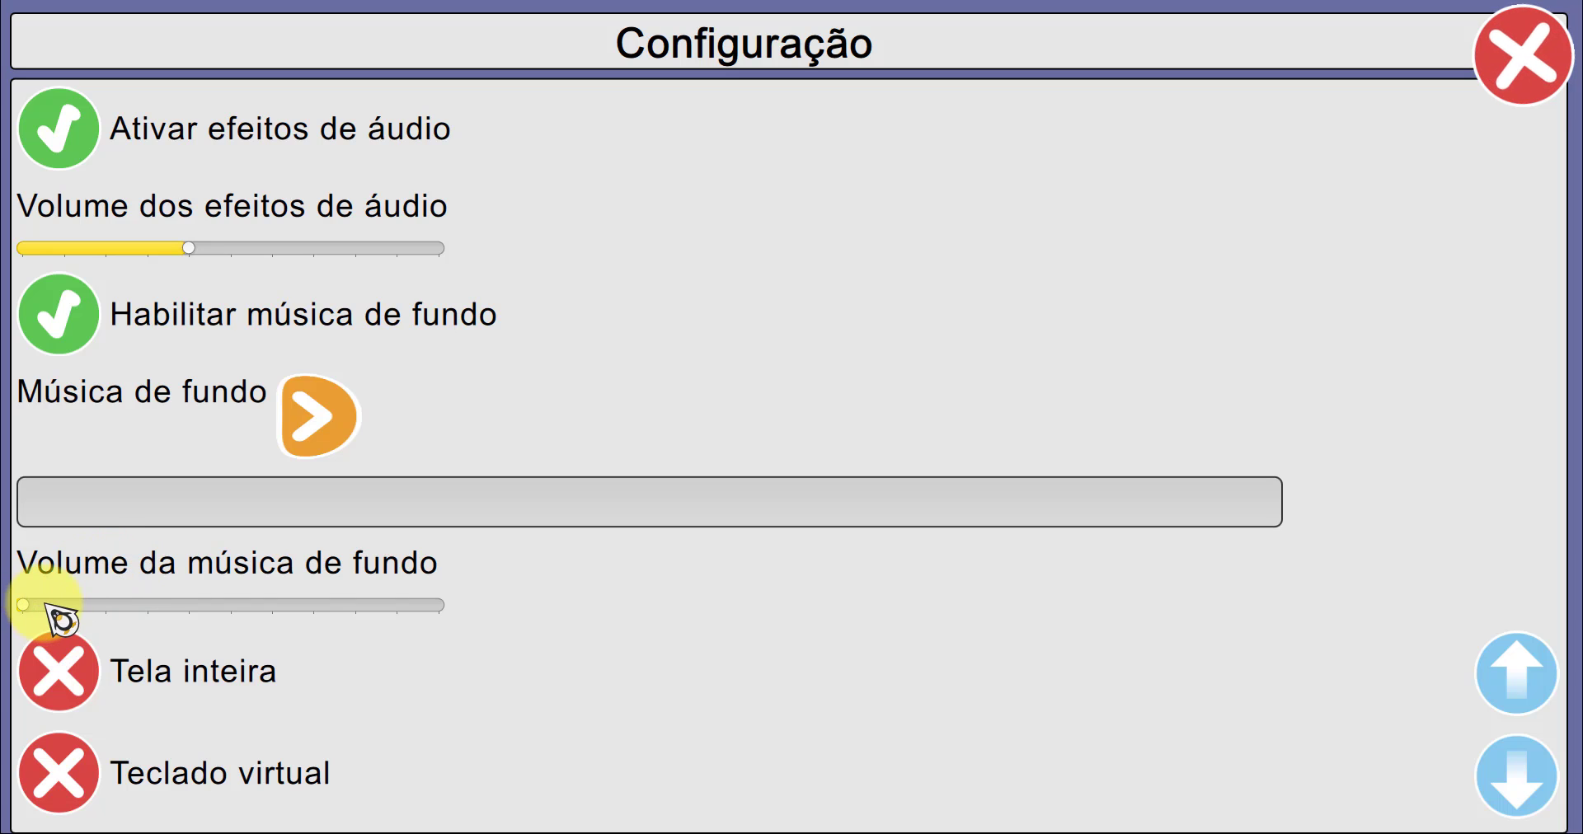
left_click_drag(47, 608, 189, 610)
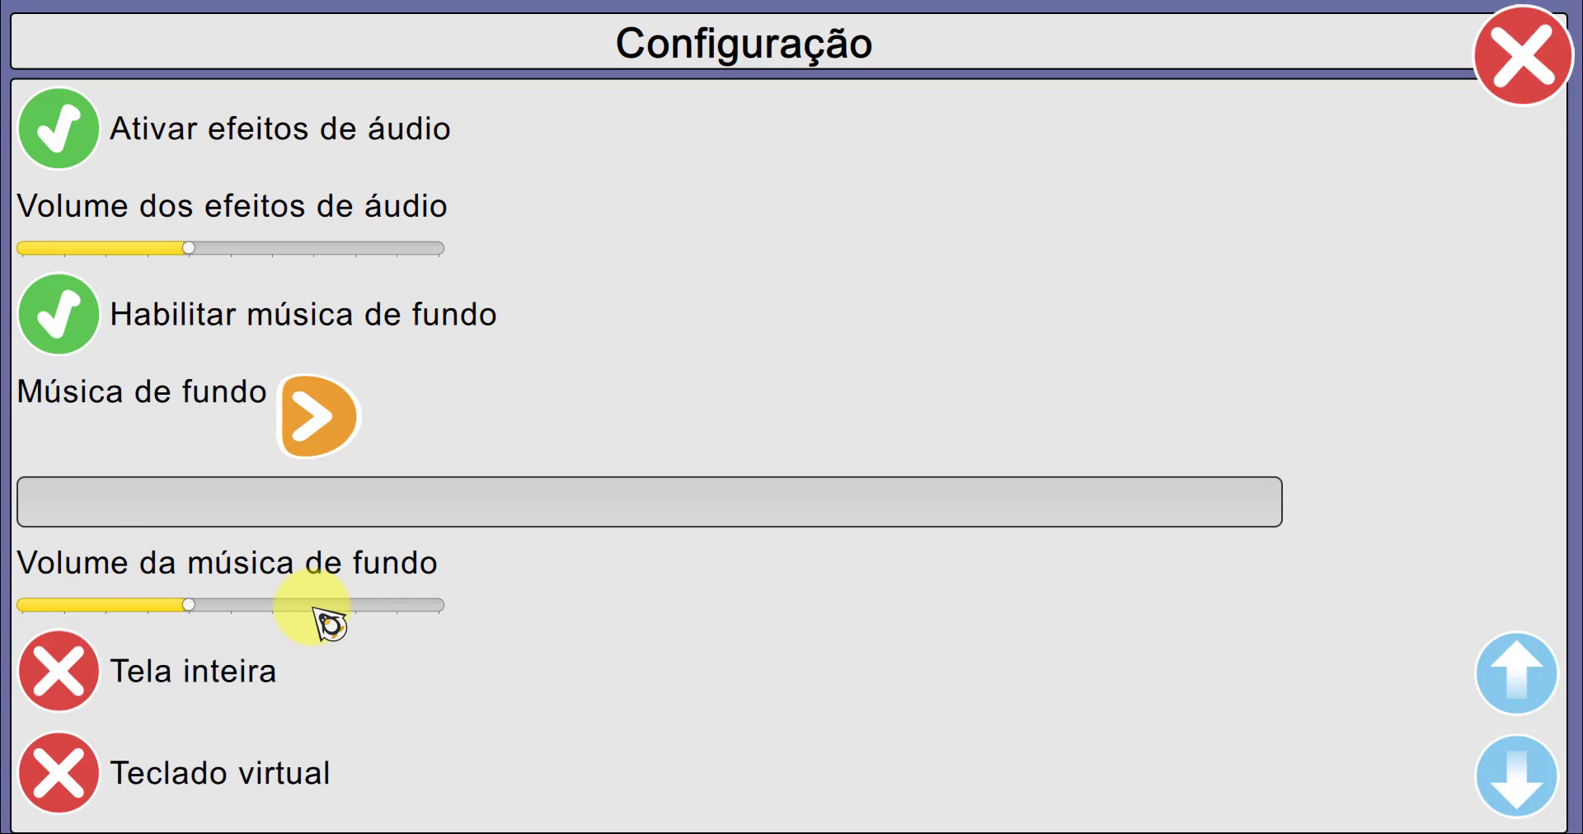
left_click_drag(313, 608, 42, 615)
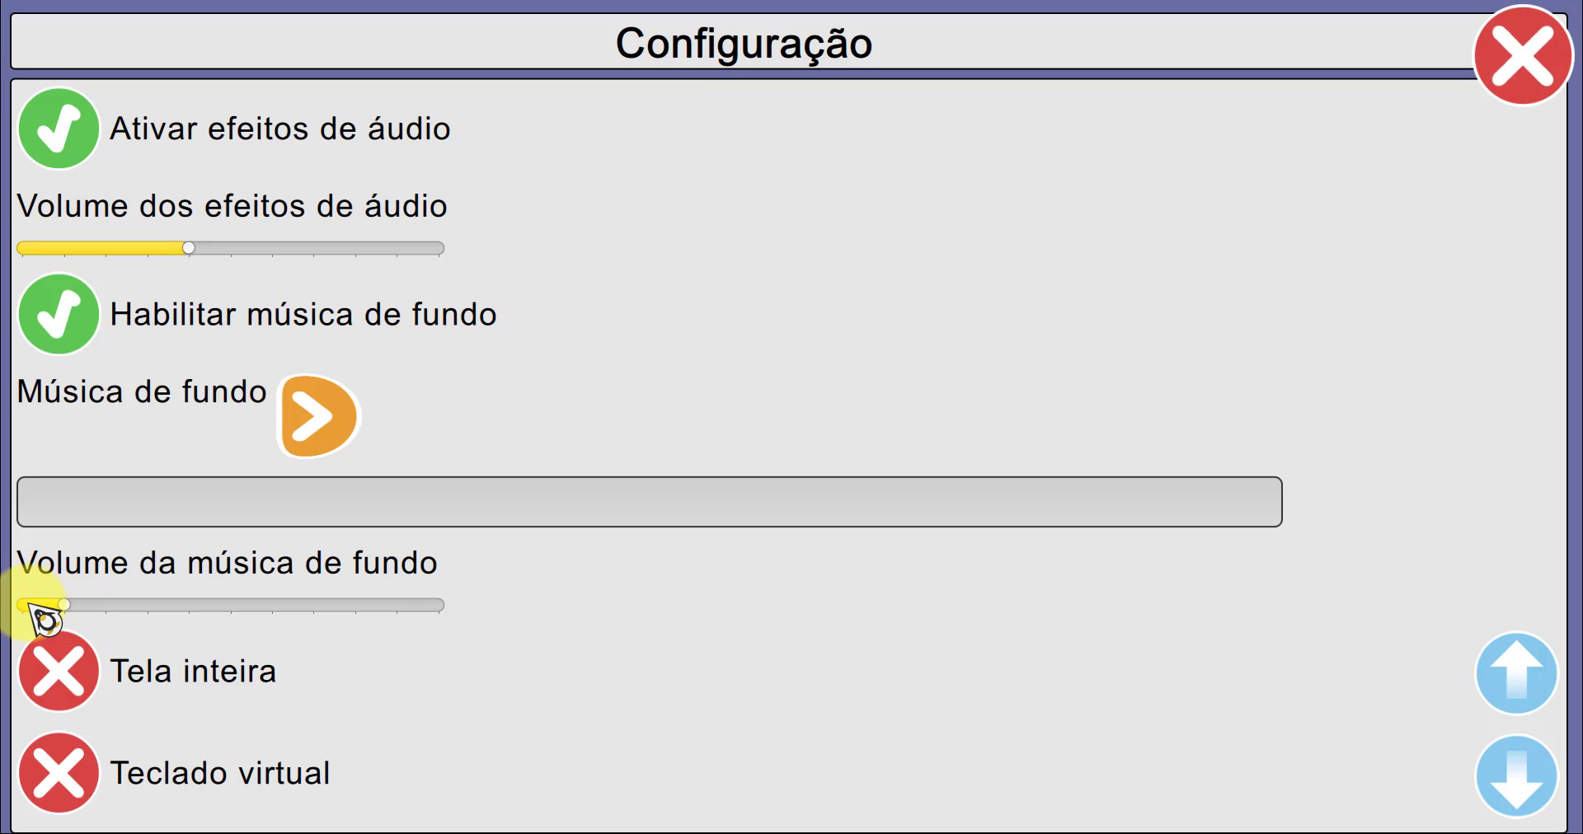
Try a larger font size, and set it one notch below the default
scroll(304, 629, "down", 3)
scroll(85, 555, "down", 3)
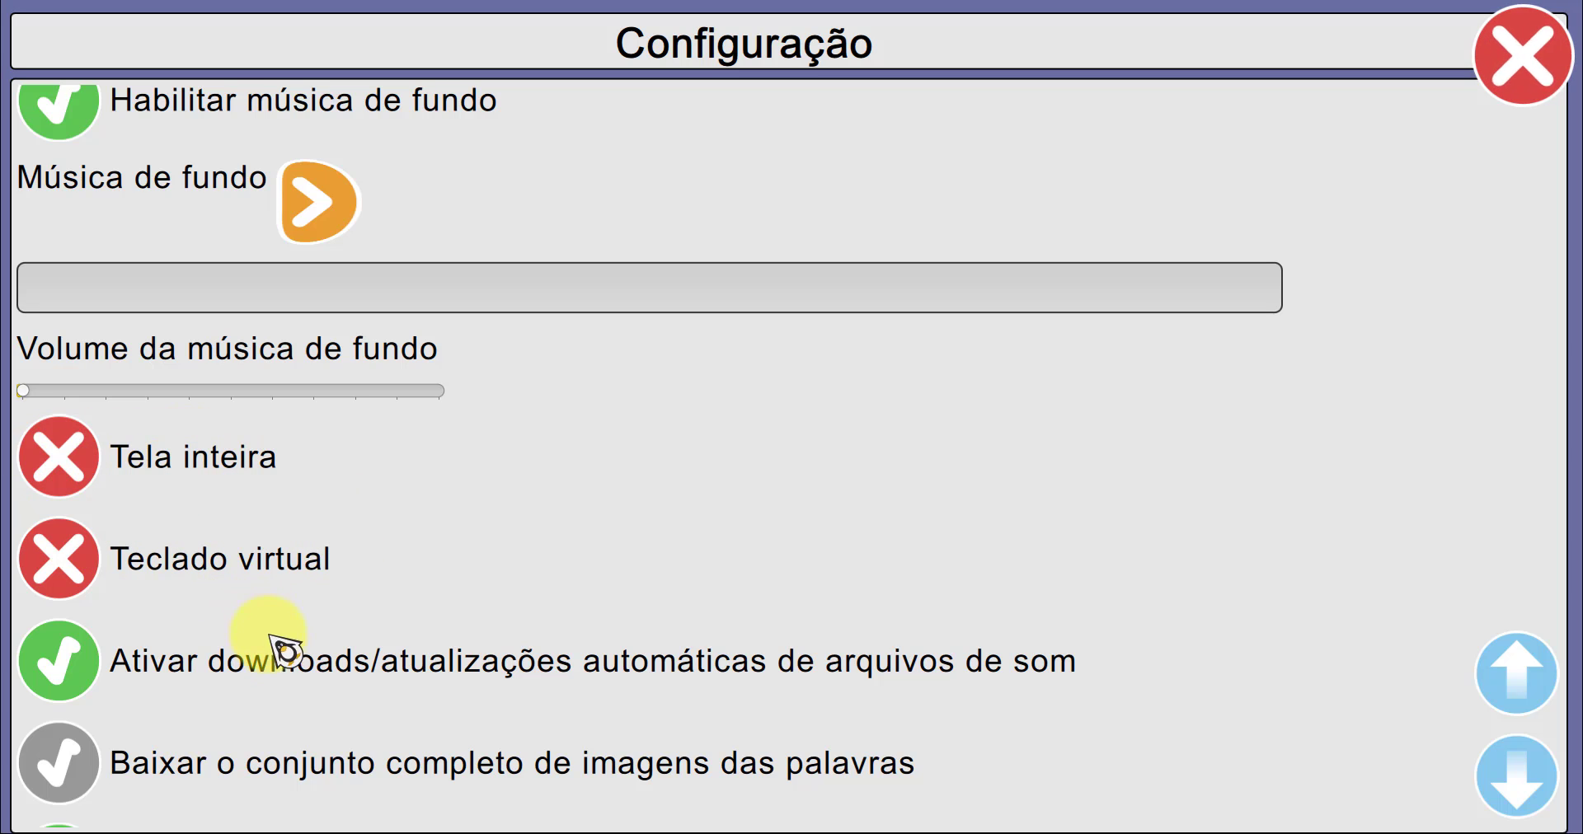
scroll(300, 672, "down", 5)
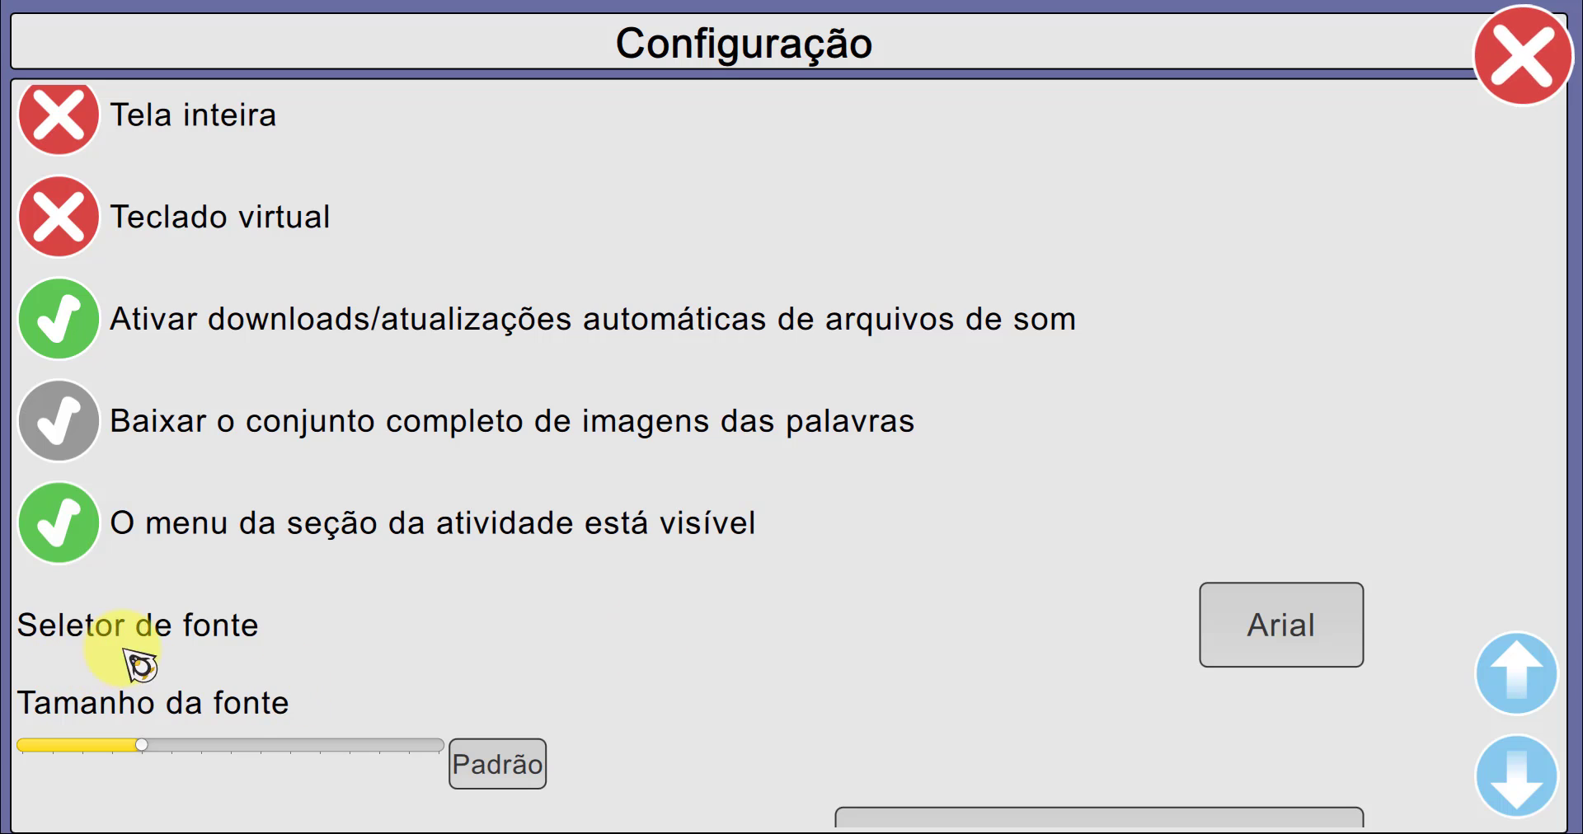
scroll(461, 672, "down", 2)
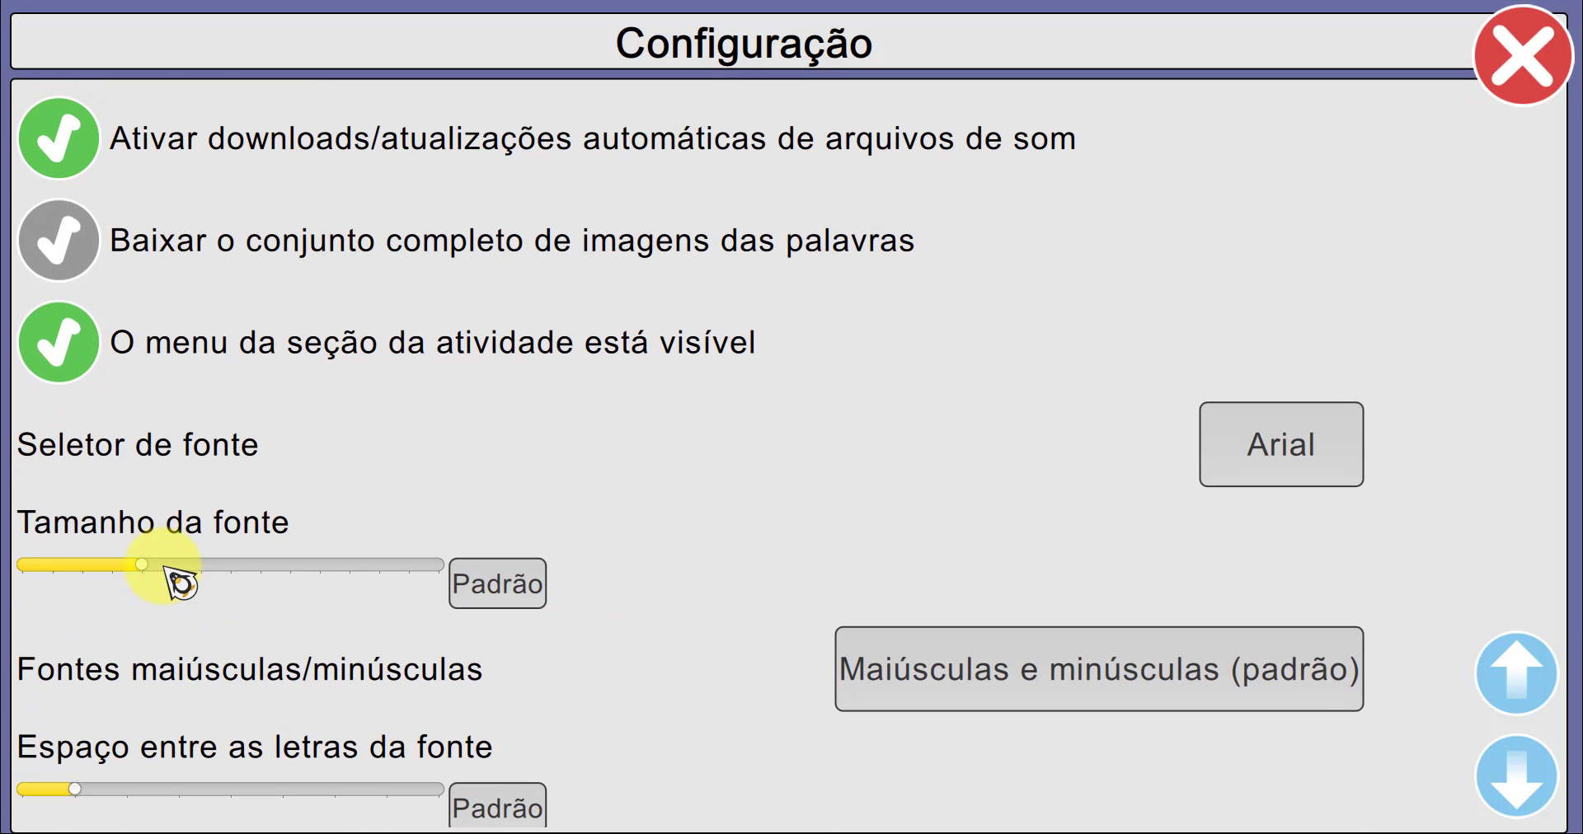
left_click_drag(165, 568, 302, 569)
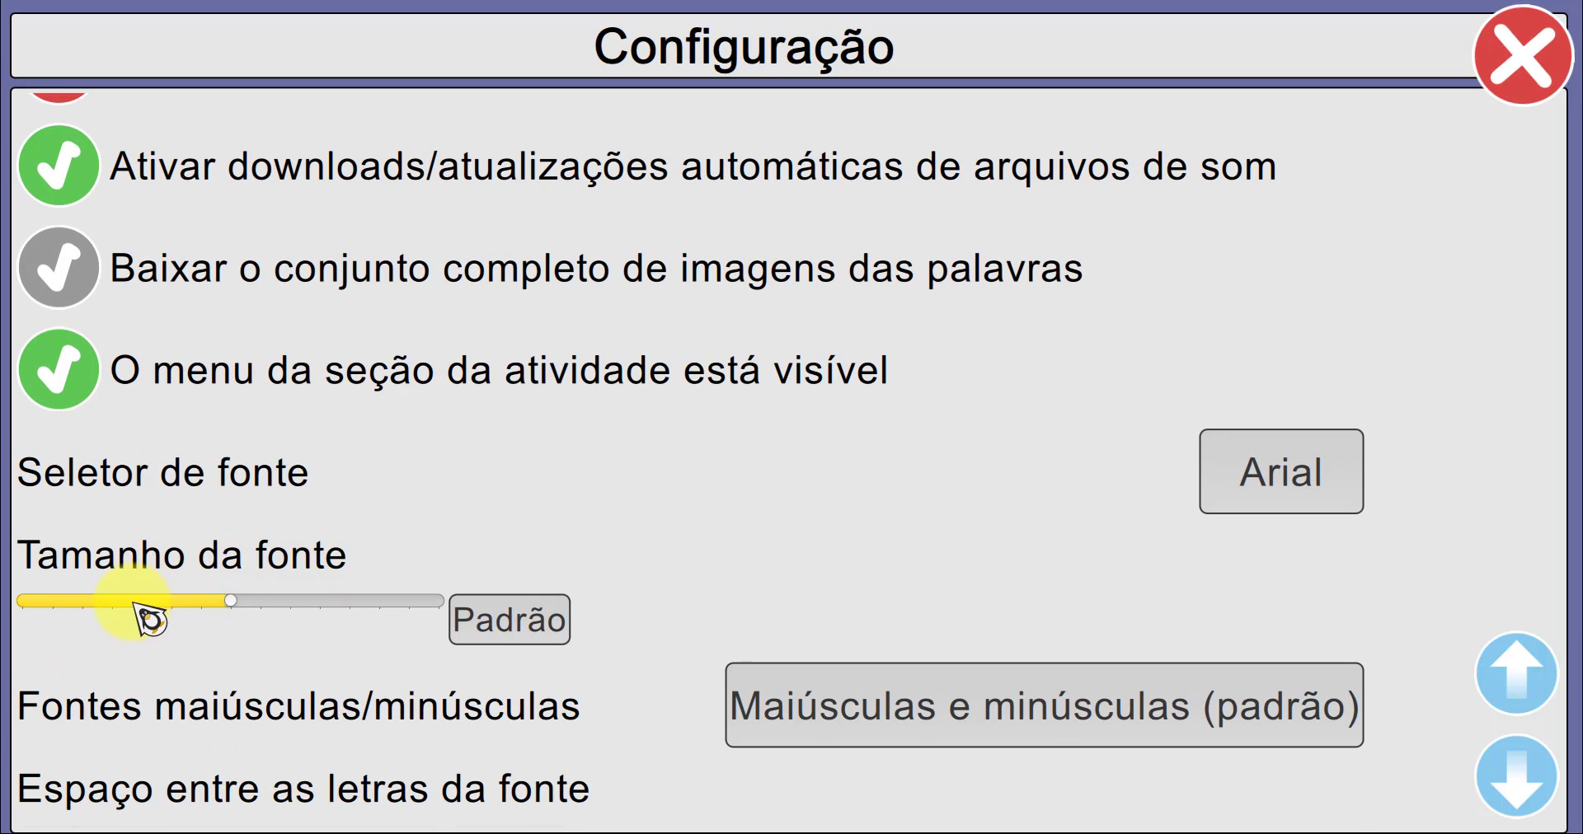
left_click_drag(148, 619, 114, 546)
Try narrowing the difficulty filter by excluding the highest levels, and restore the full range from one star to three complex stars
scroll(396, 670, "down", 2)
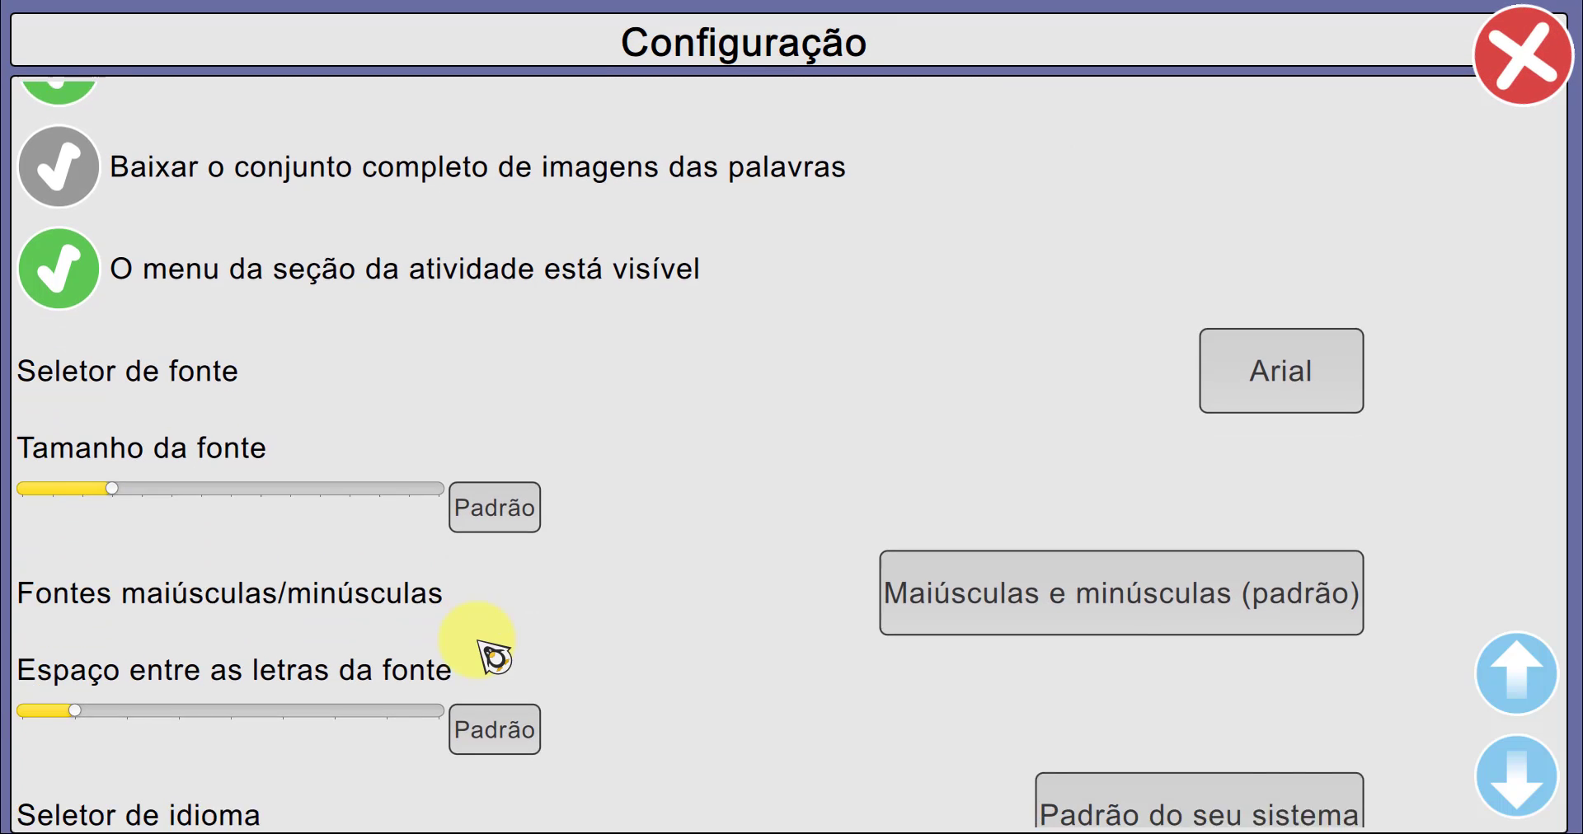
scroll(495, 657, "down", 5)
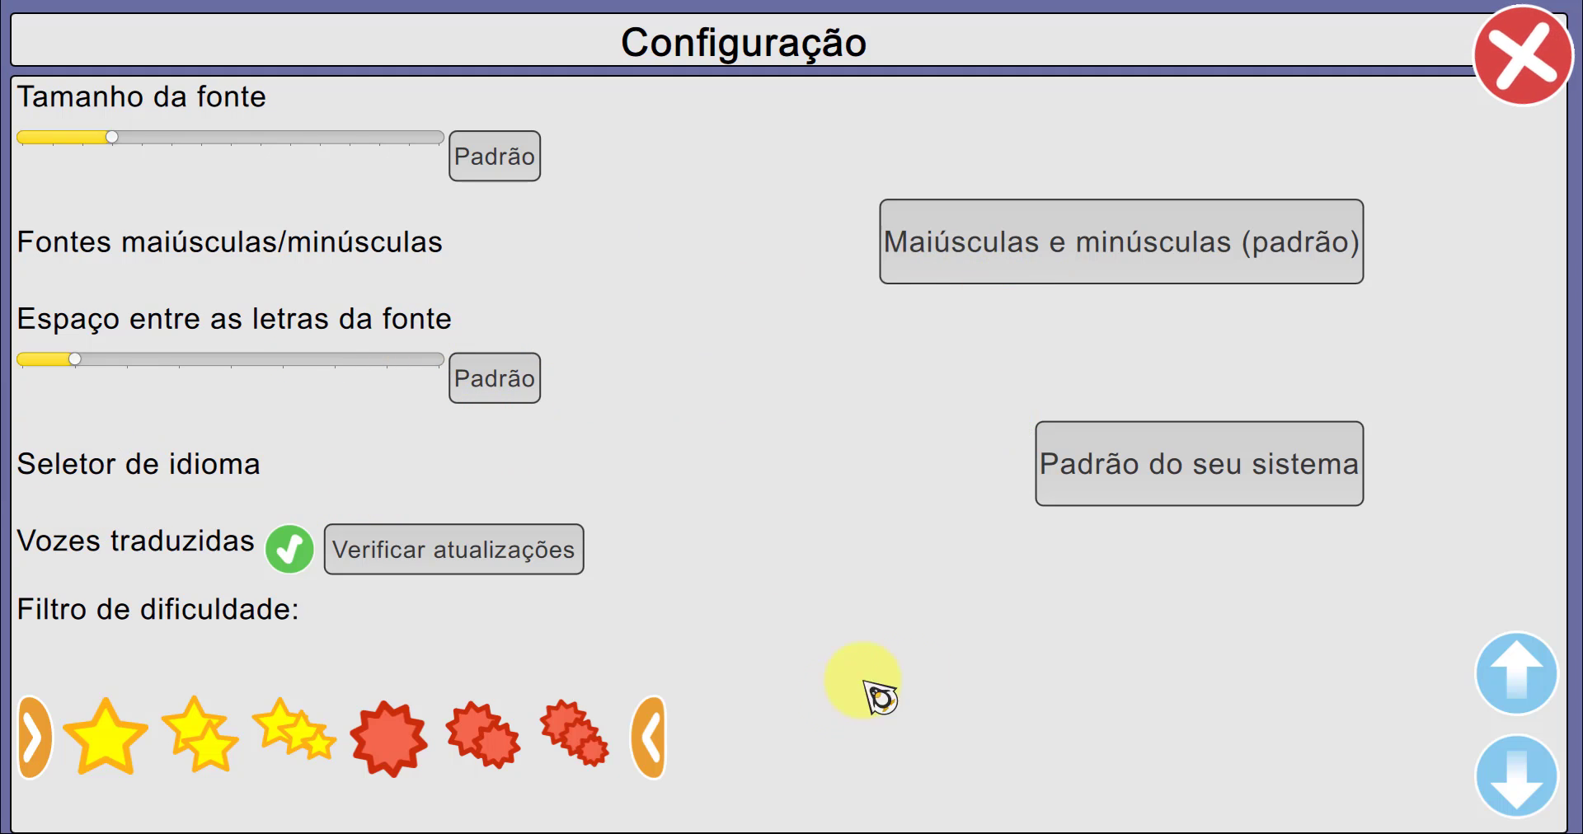
scroll(1114, 652, "down", 1)
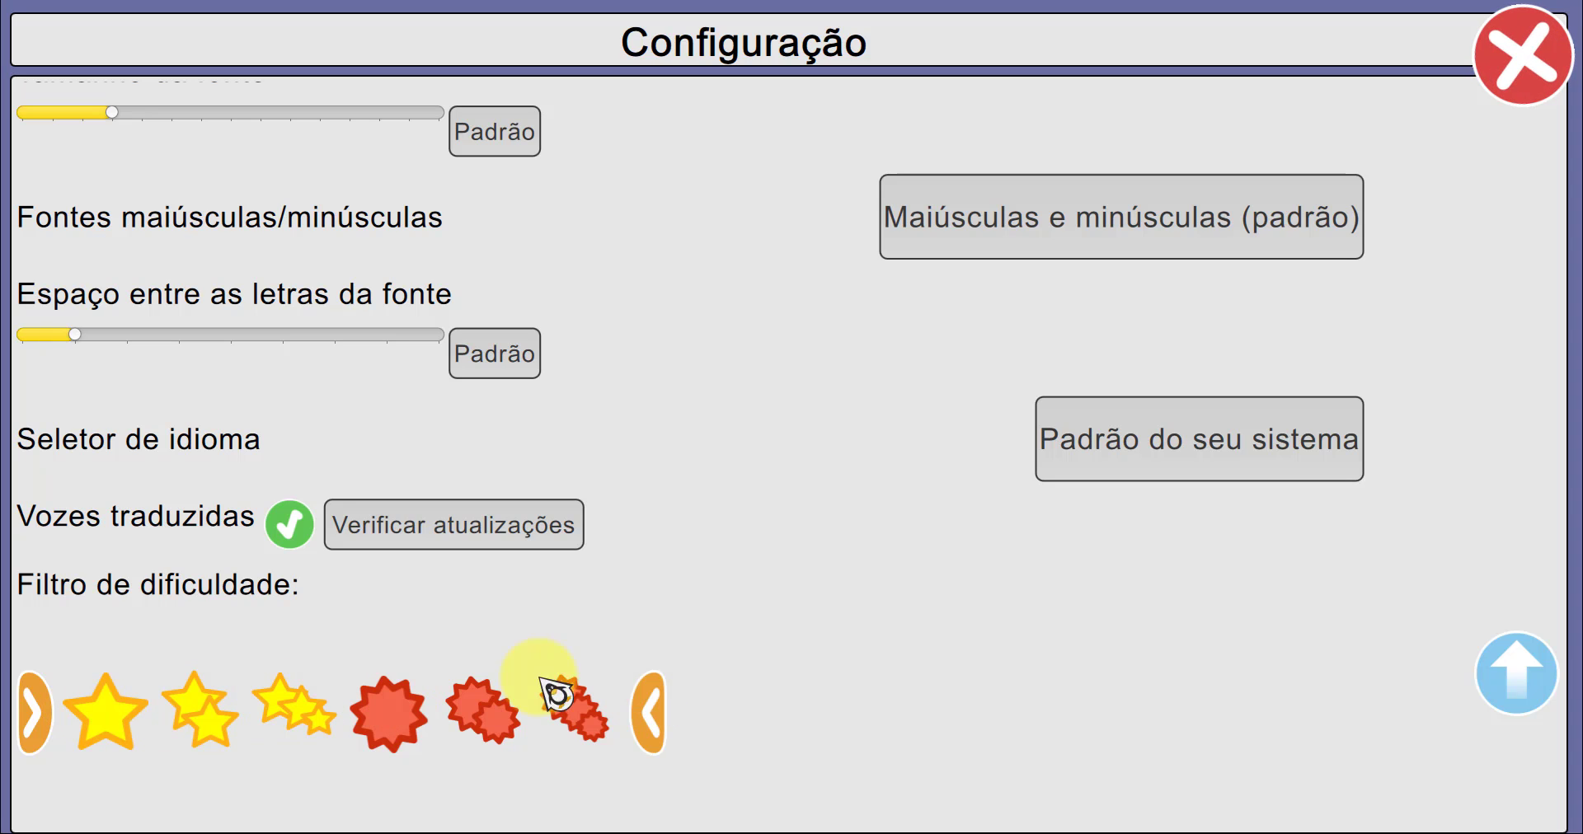
left_click(579, 719)
left_click(517, 738)
left_click(296, 725)
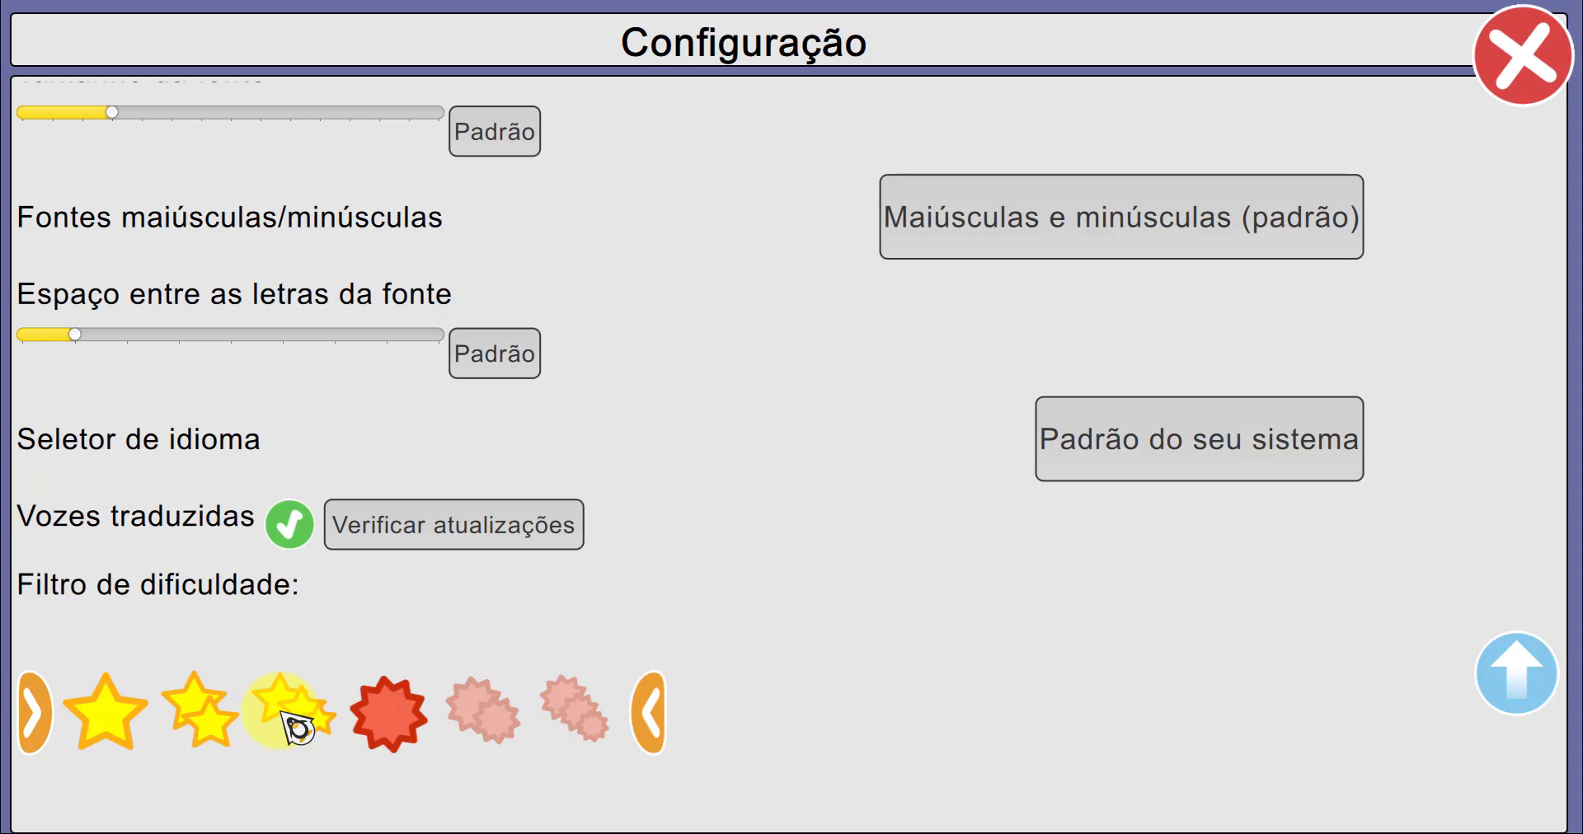
left_click(197, 724)
left_click(212, 732)
left_click(297, 724)
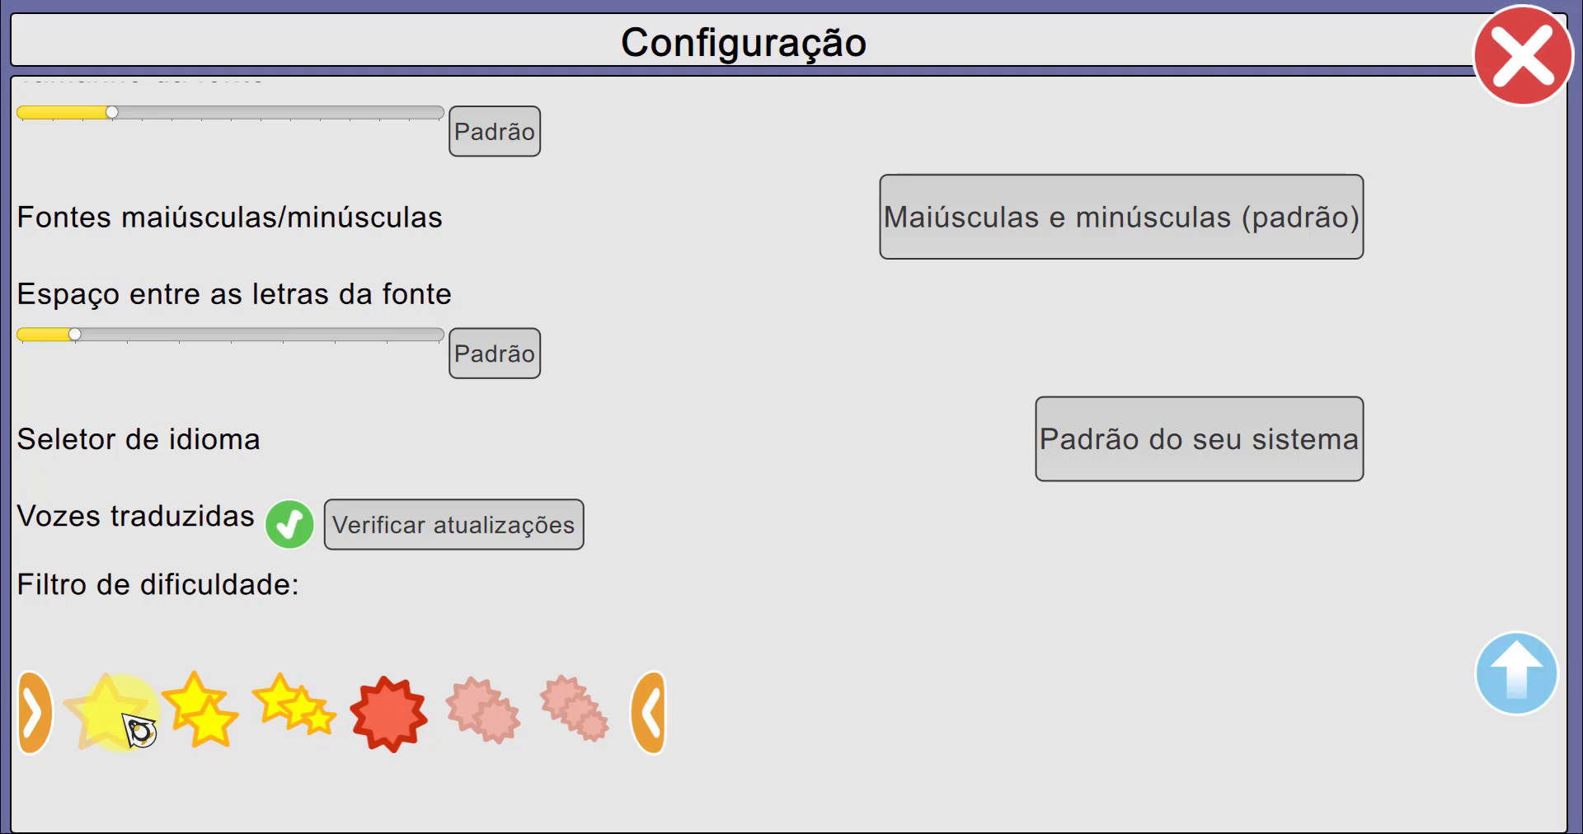
left_click(127, 732)
left_click(493, 730)
left_click(577, 714)
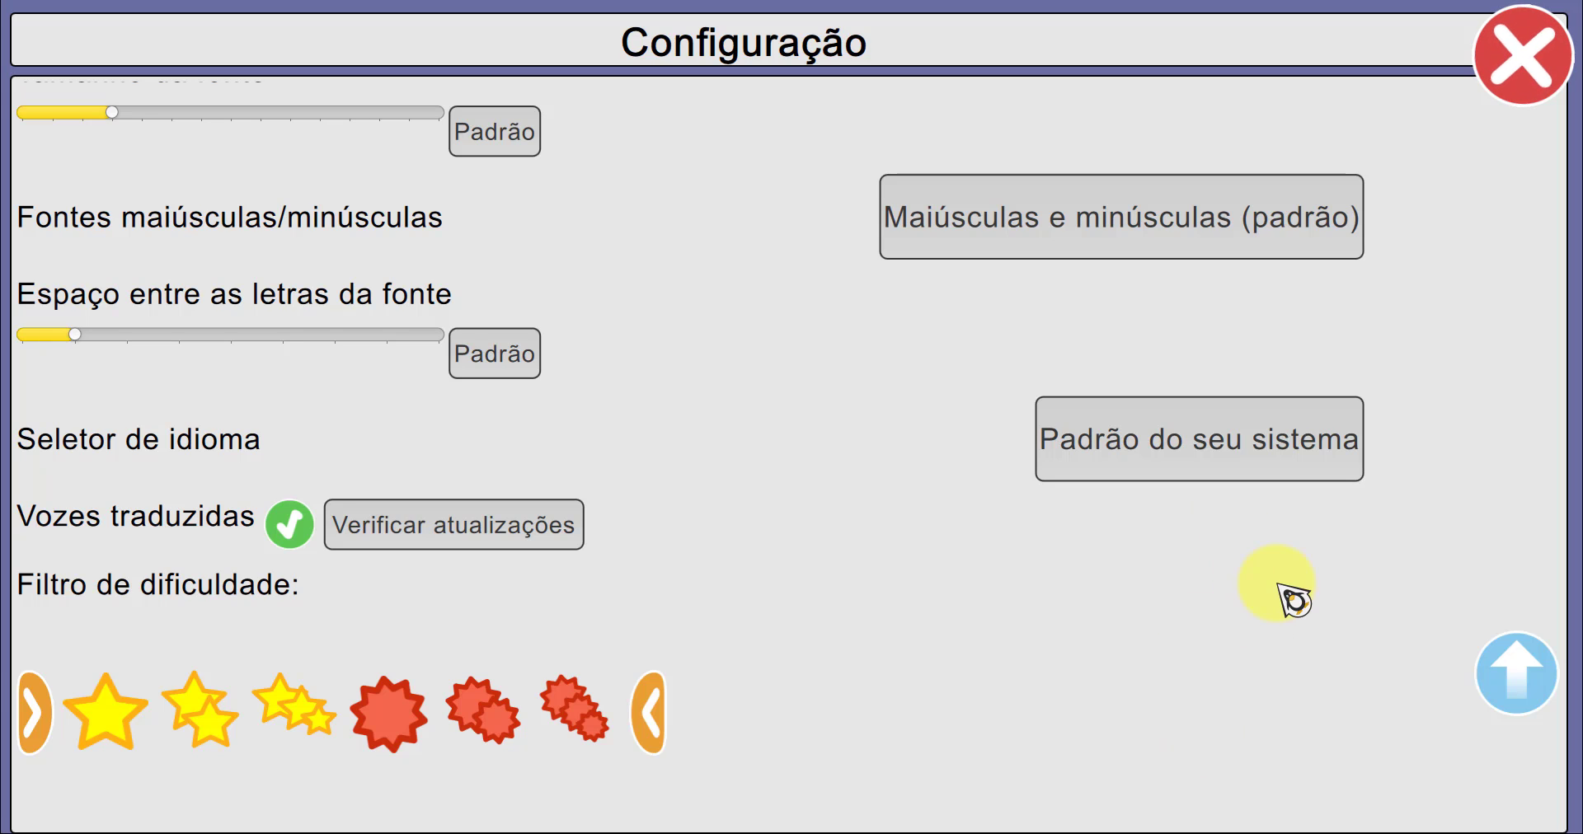
Leave the configuration and browse the computer discovery activities in the cat category
left_click(1545, 79)
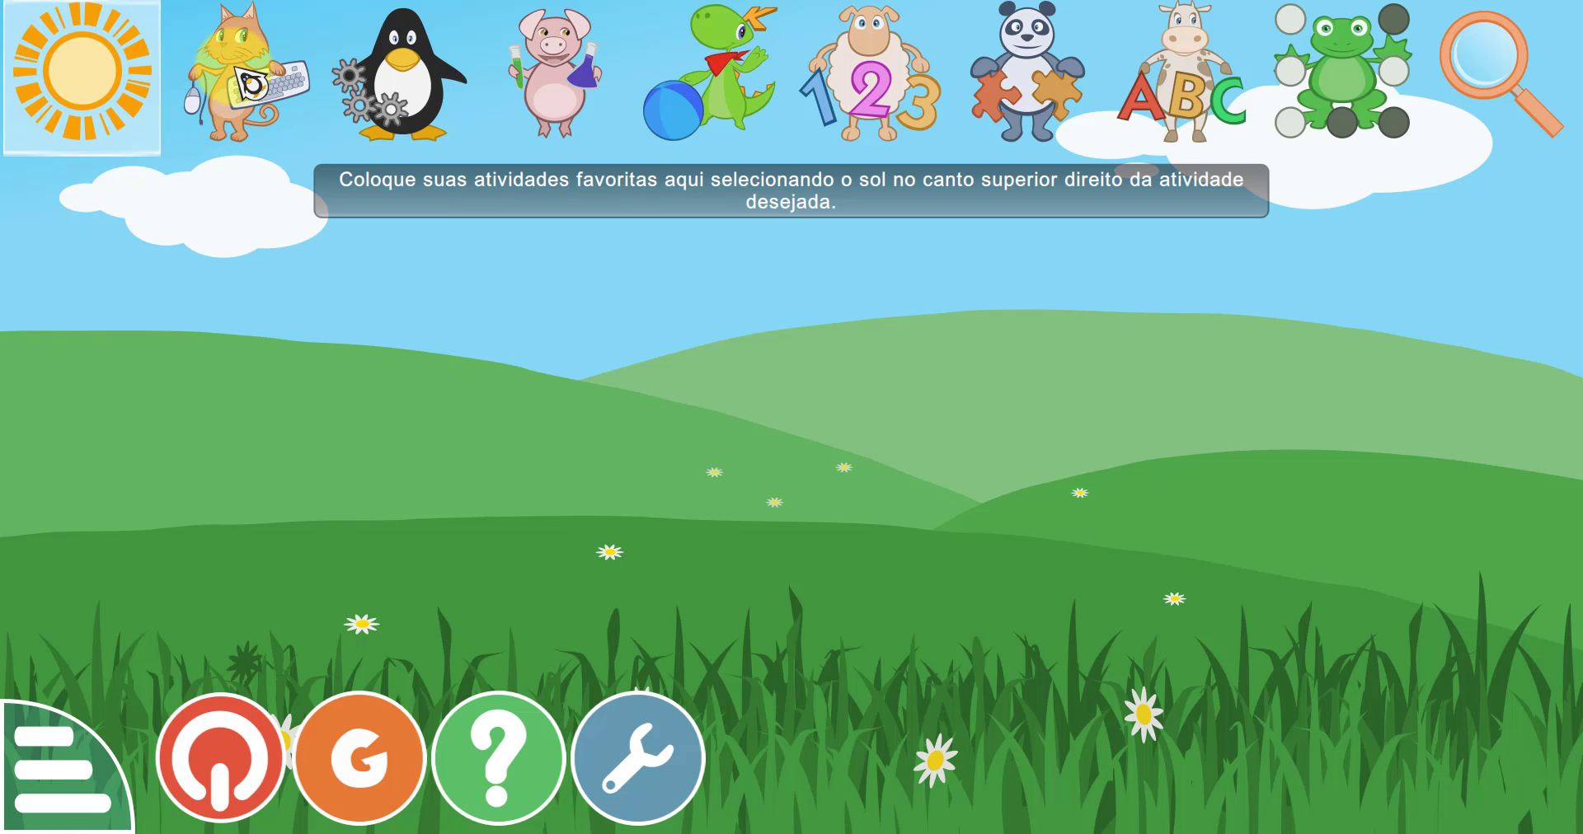
left_click(266, 105)
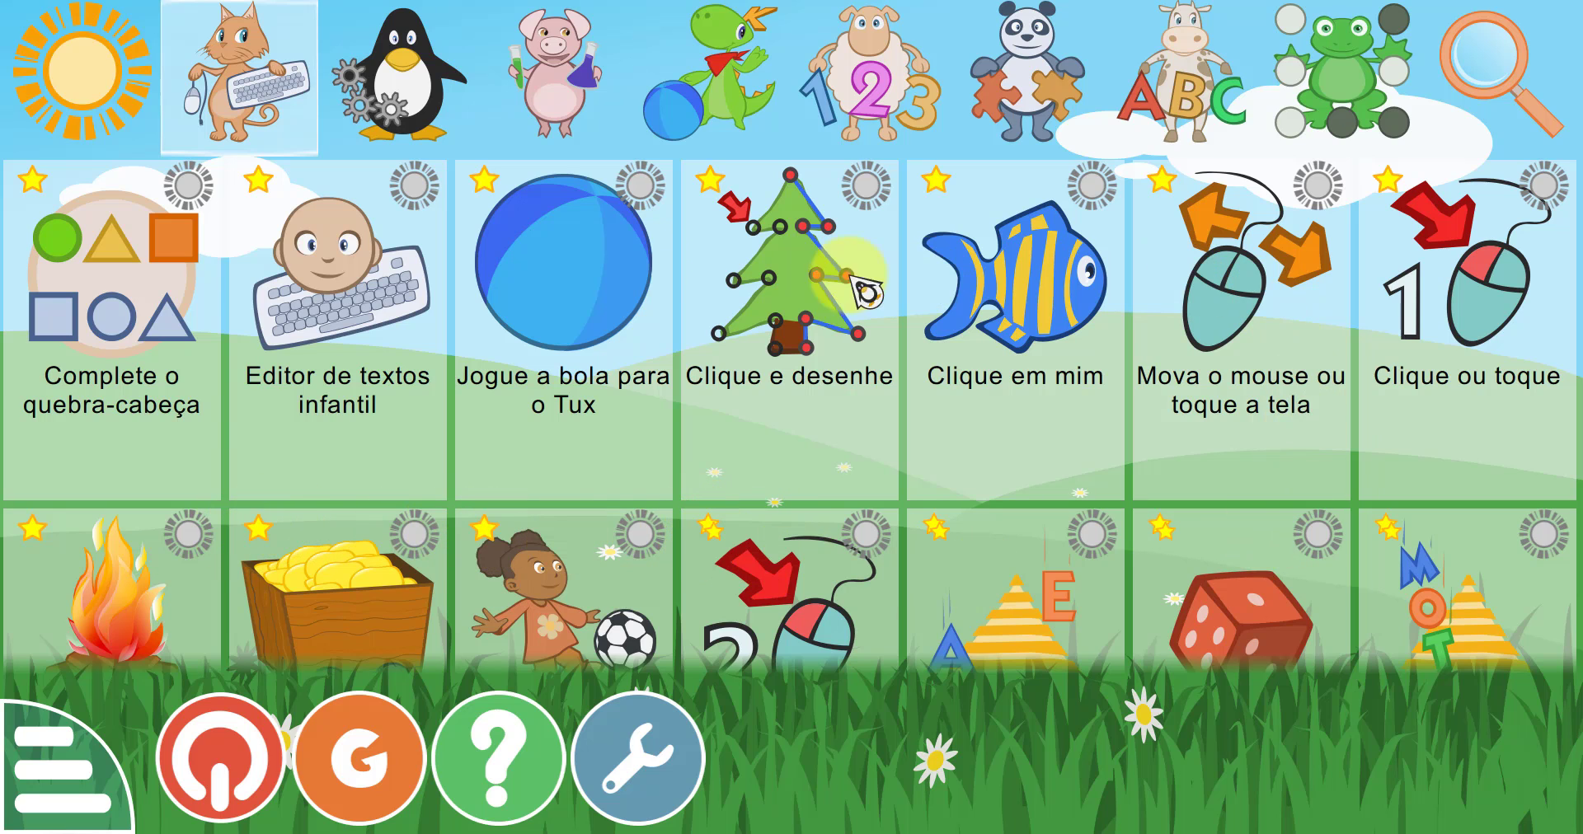
scroll(808, 585, "down", 2)
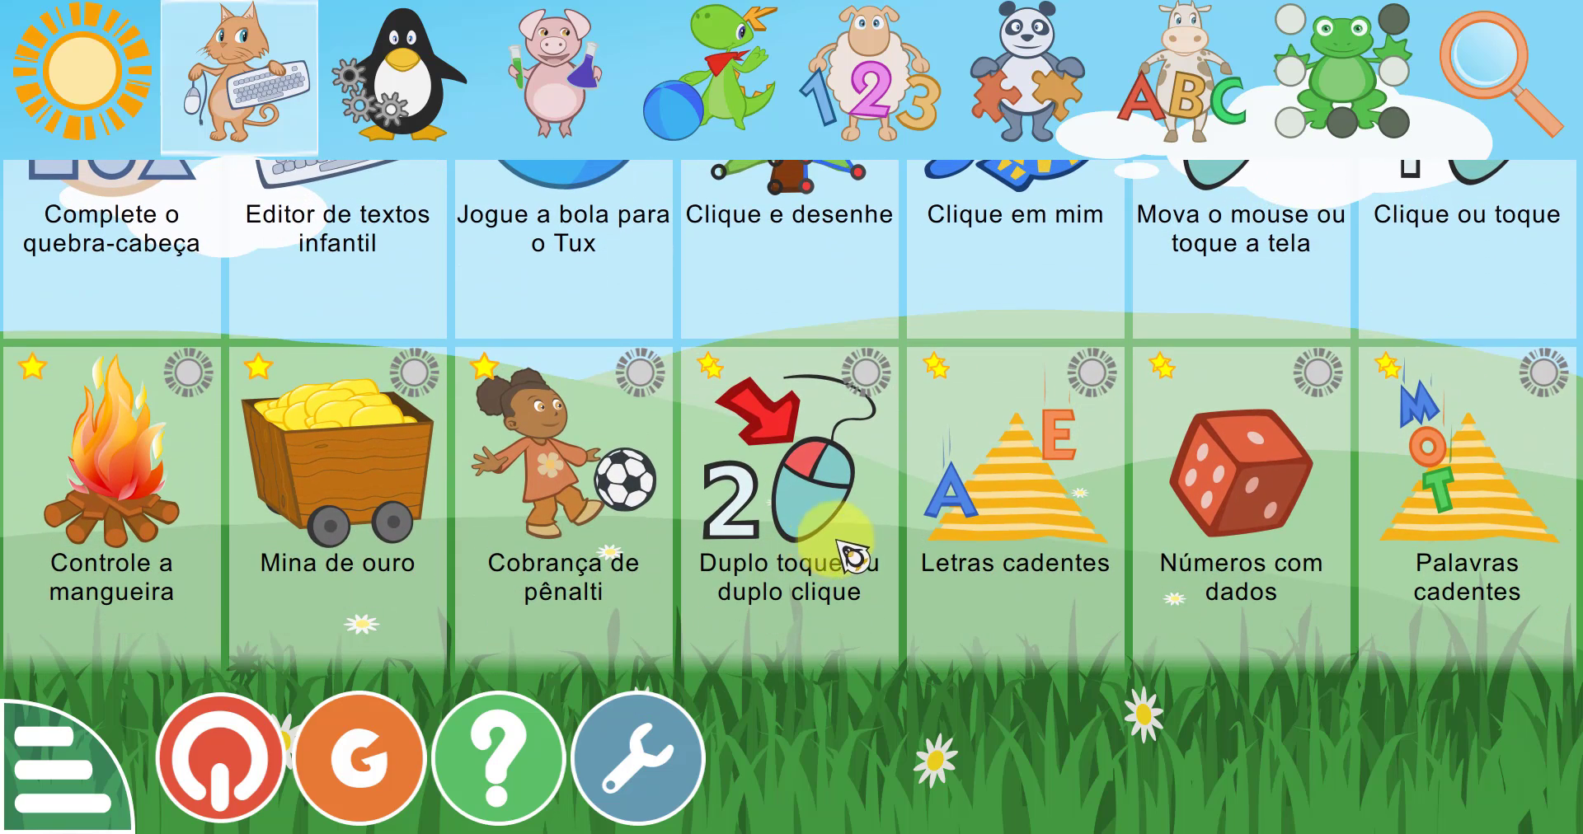
scroll(923, 540, "up", 2)
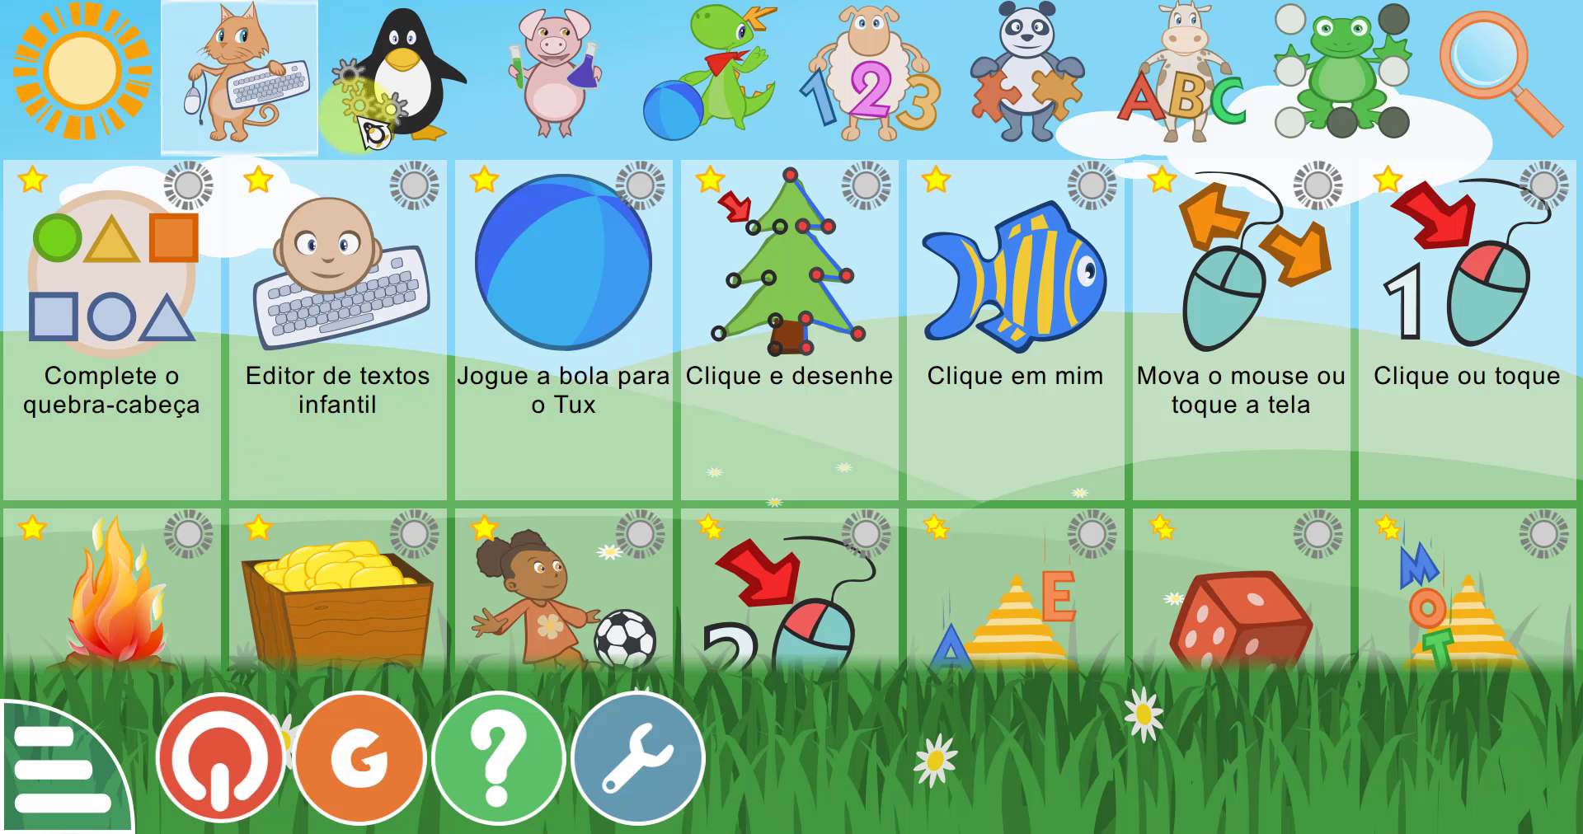
Browse the Lógica activities in the penguin category
left_click(411, 88)
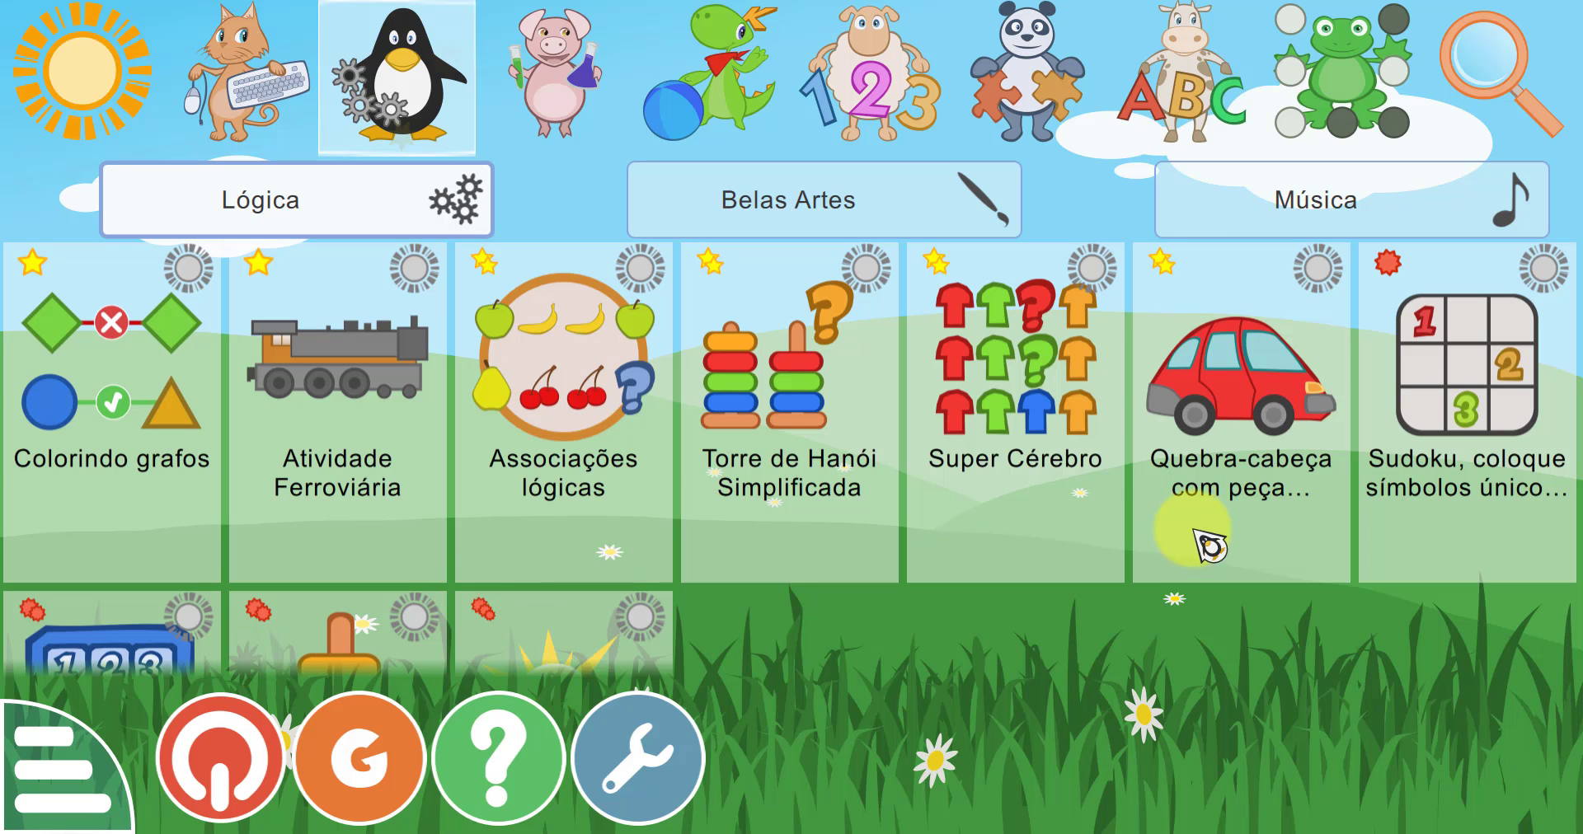
scroll(1308, 498, "down", 3)
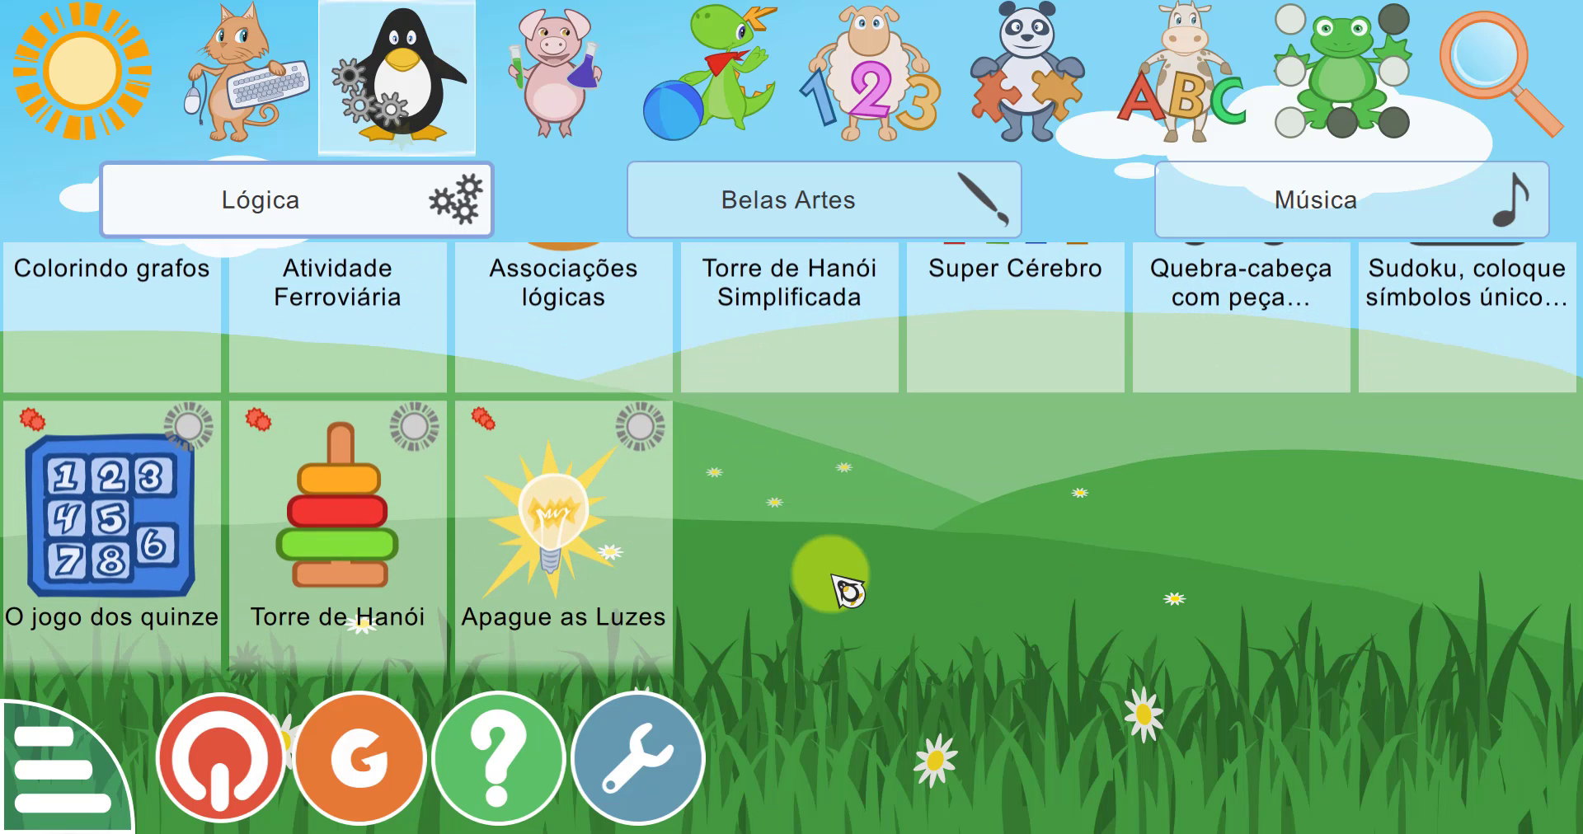
scroll(1557, 442, "up", 3)
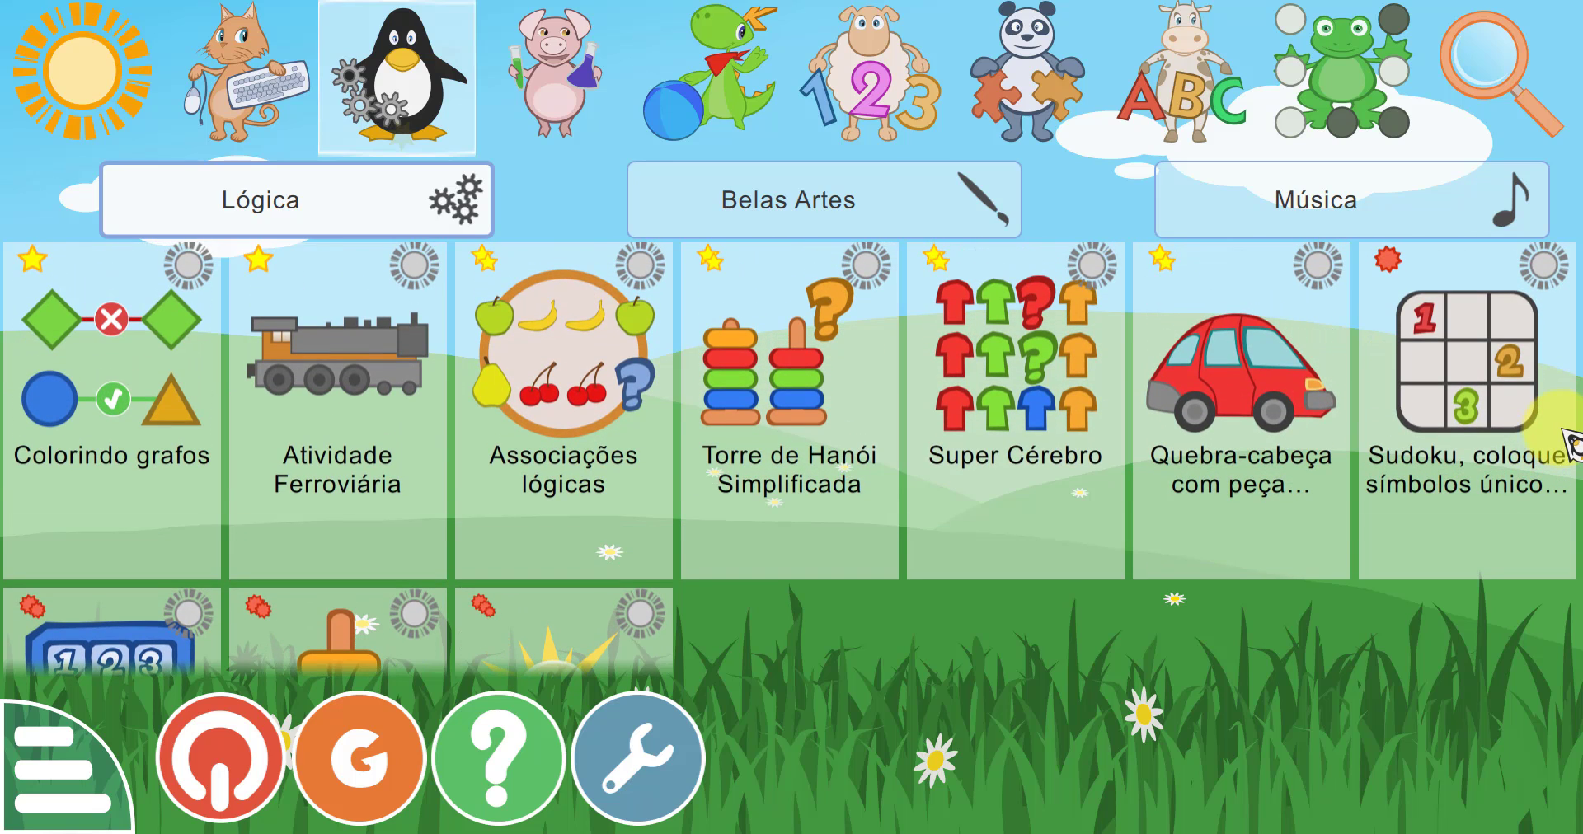
Start the Sudoku activity with unique symbols and advance through its levels to level 5
left_click(1459, 381)
left_click(424, 532)
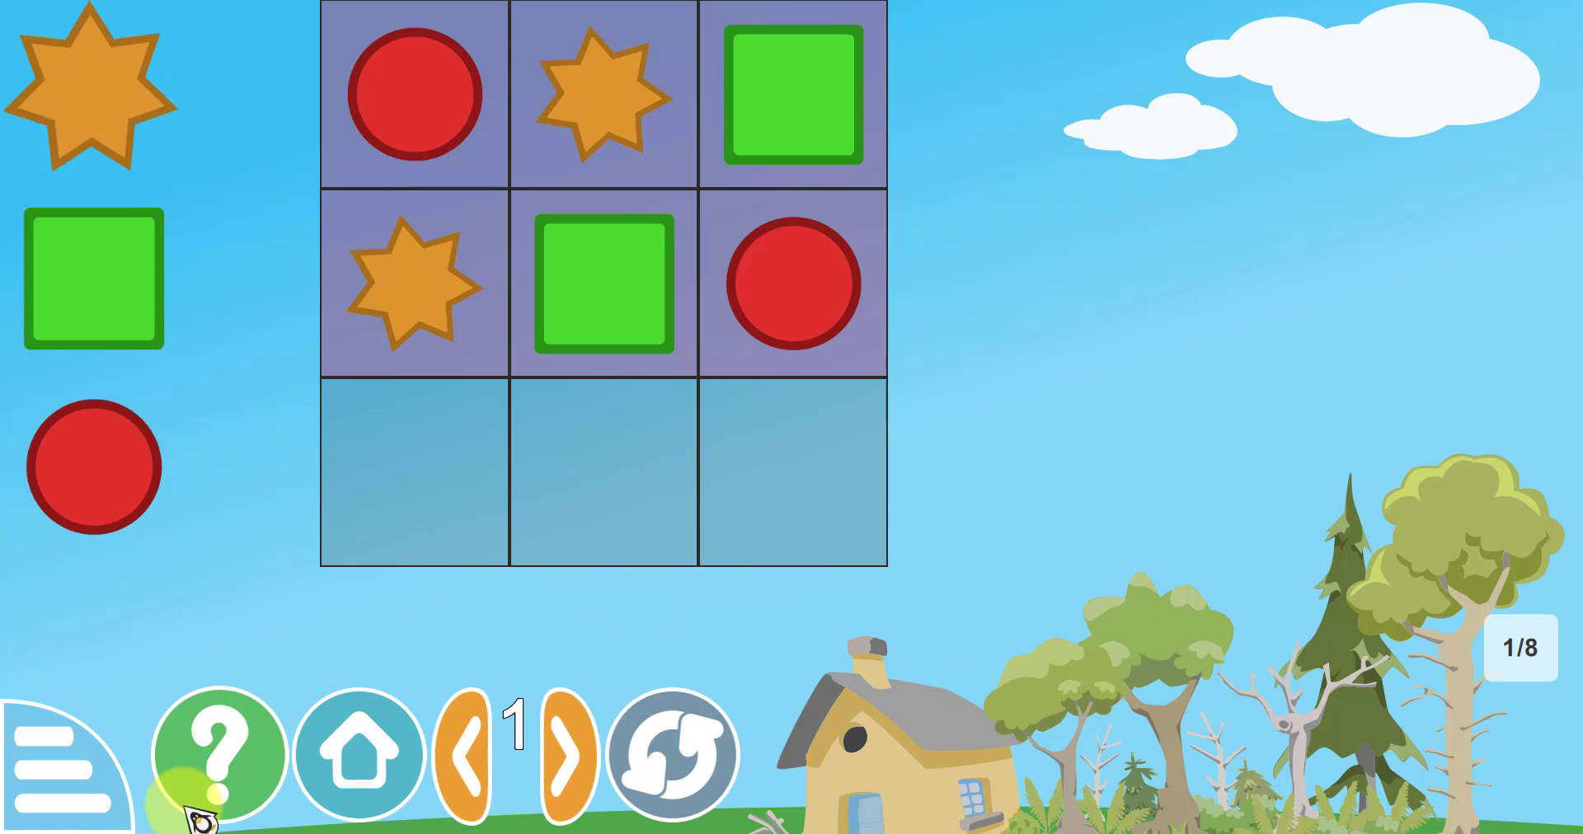
left_click(587, 753)
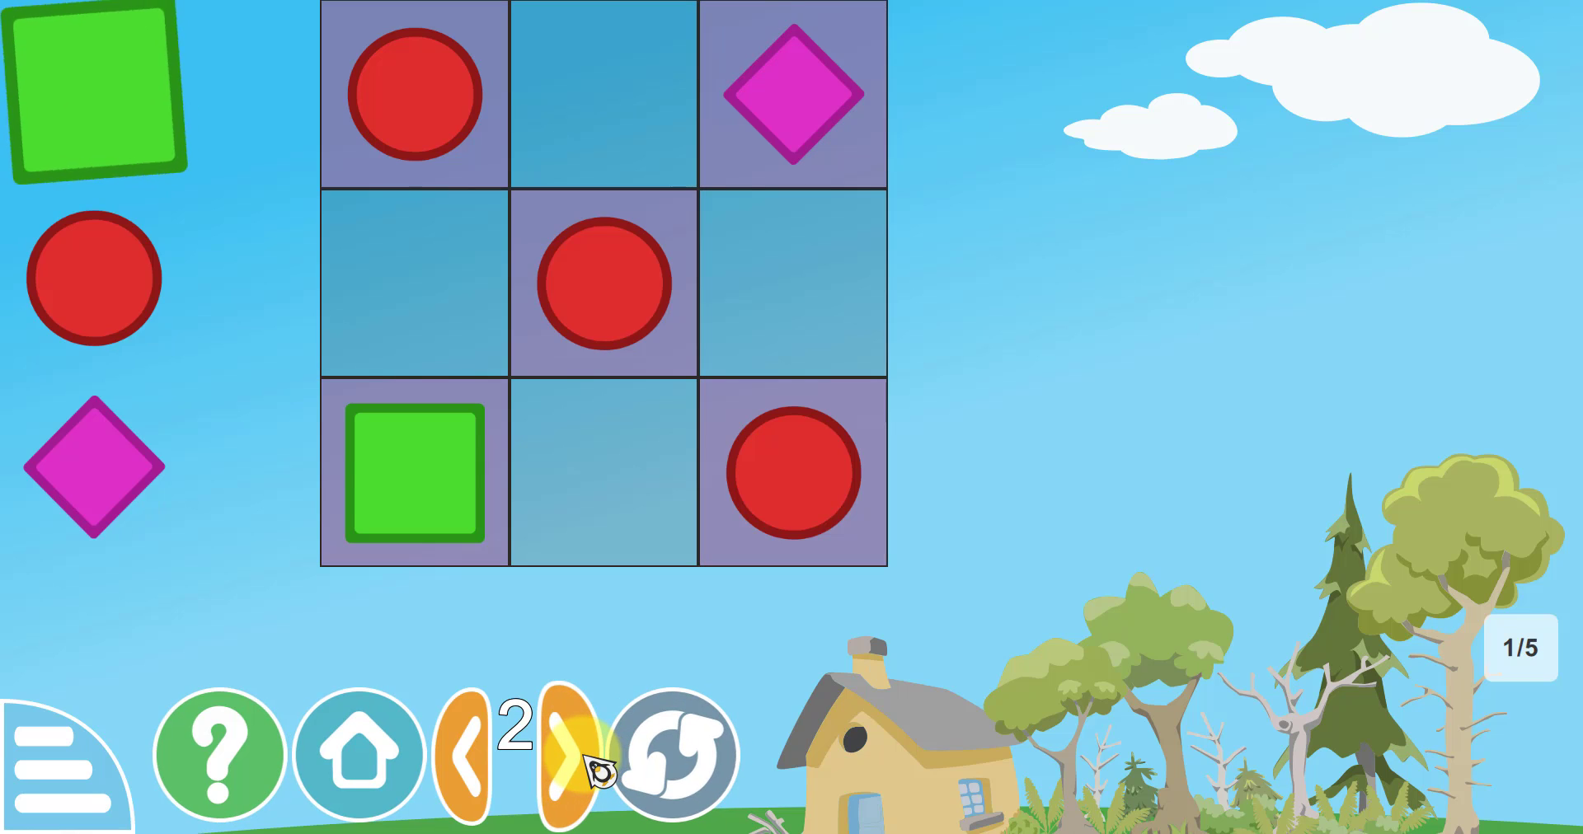
left_click(587, 754)
left_click(587, 753)
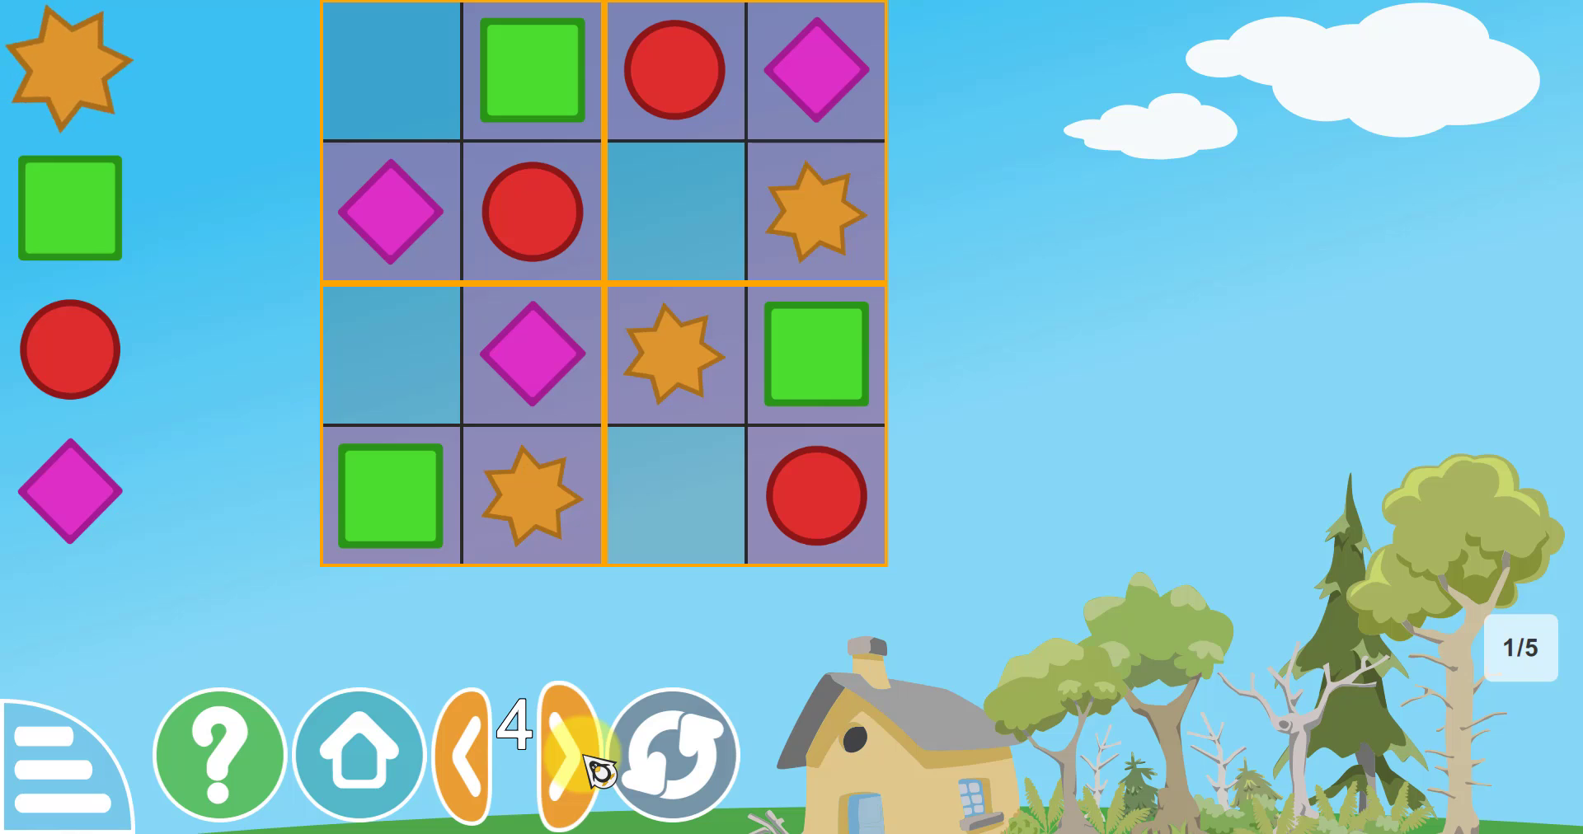
left_click(587, 753)
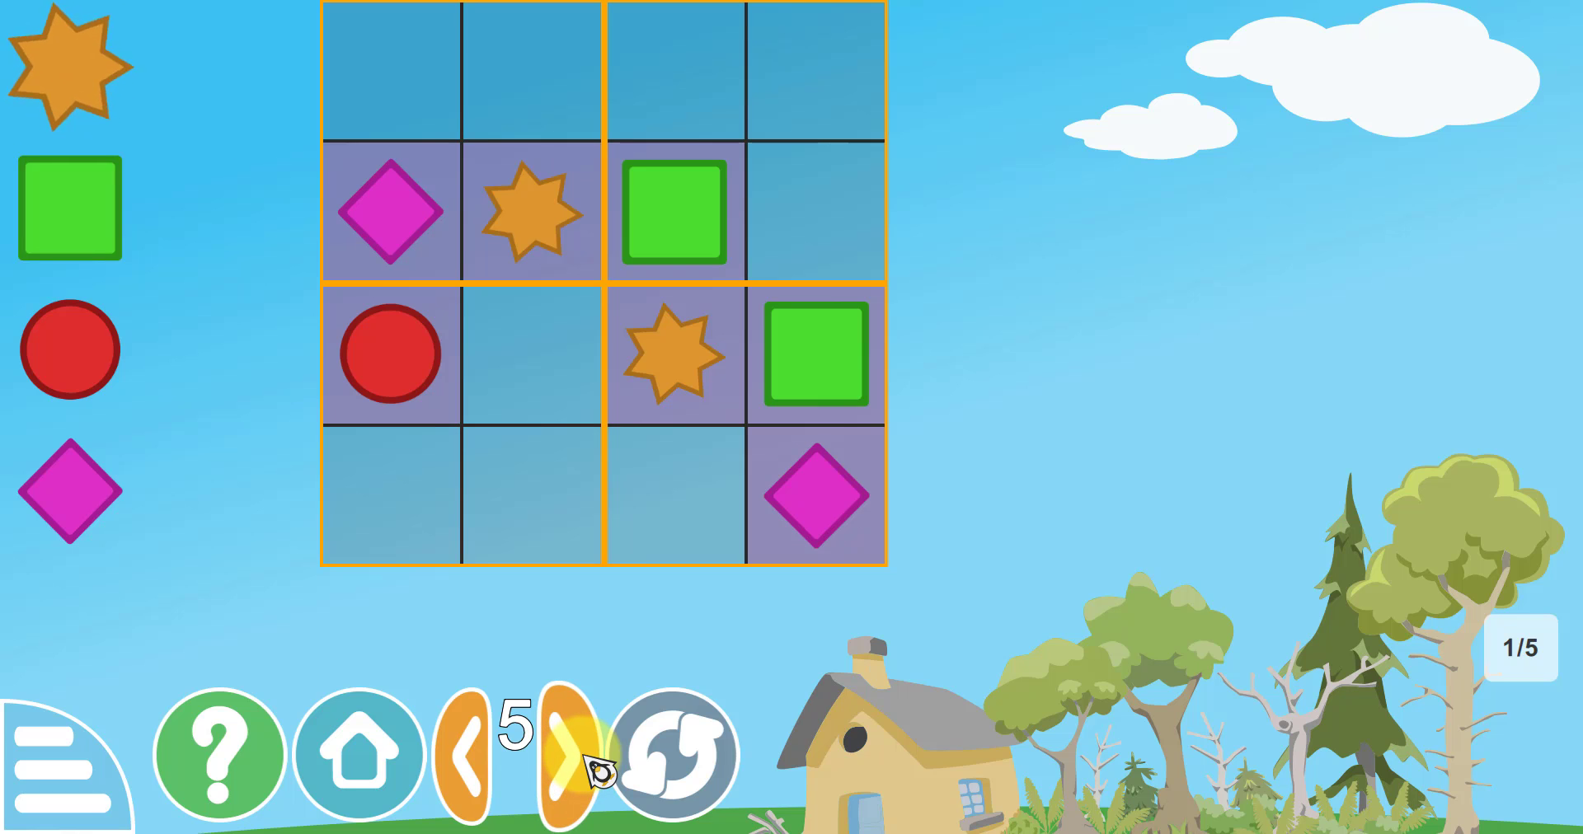
Go back through the Sudoku levels to level 3 and return to the activity overview
left_click(361, 771)
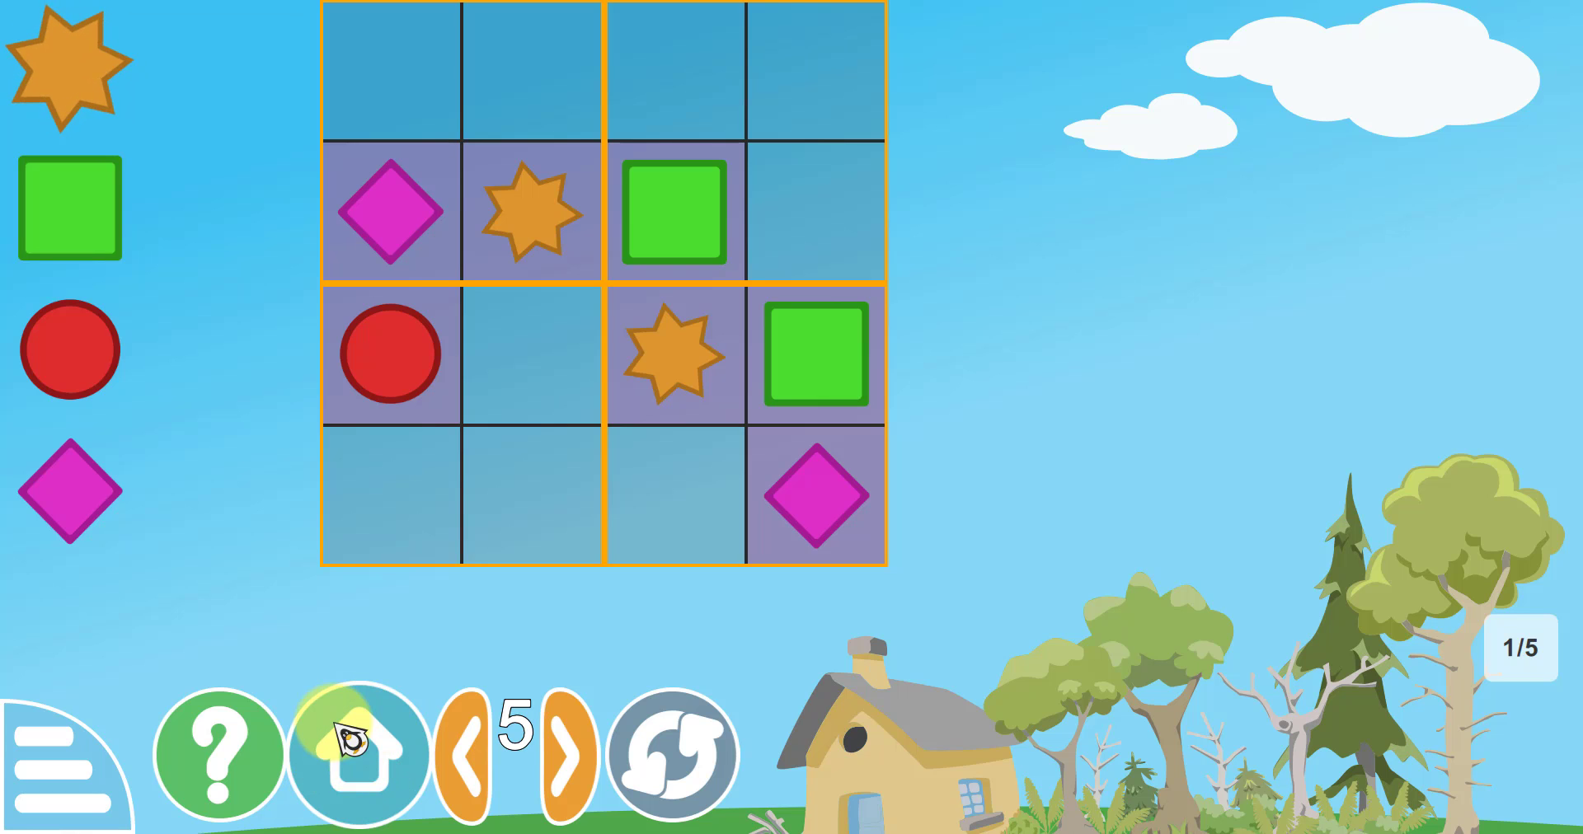
left_click(482, 766)
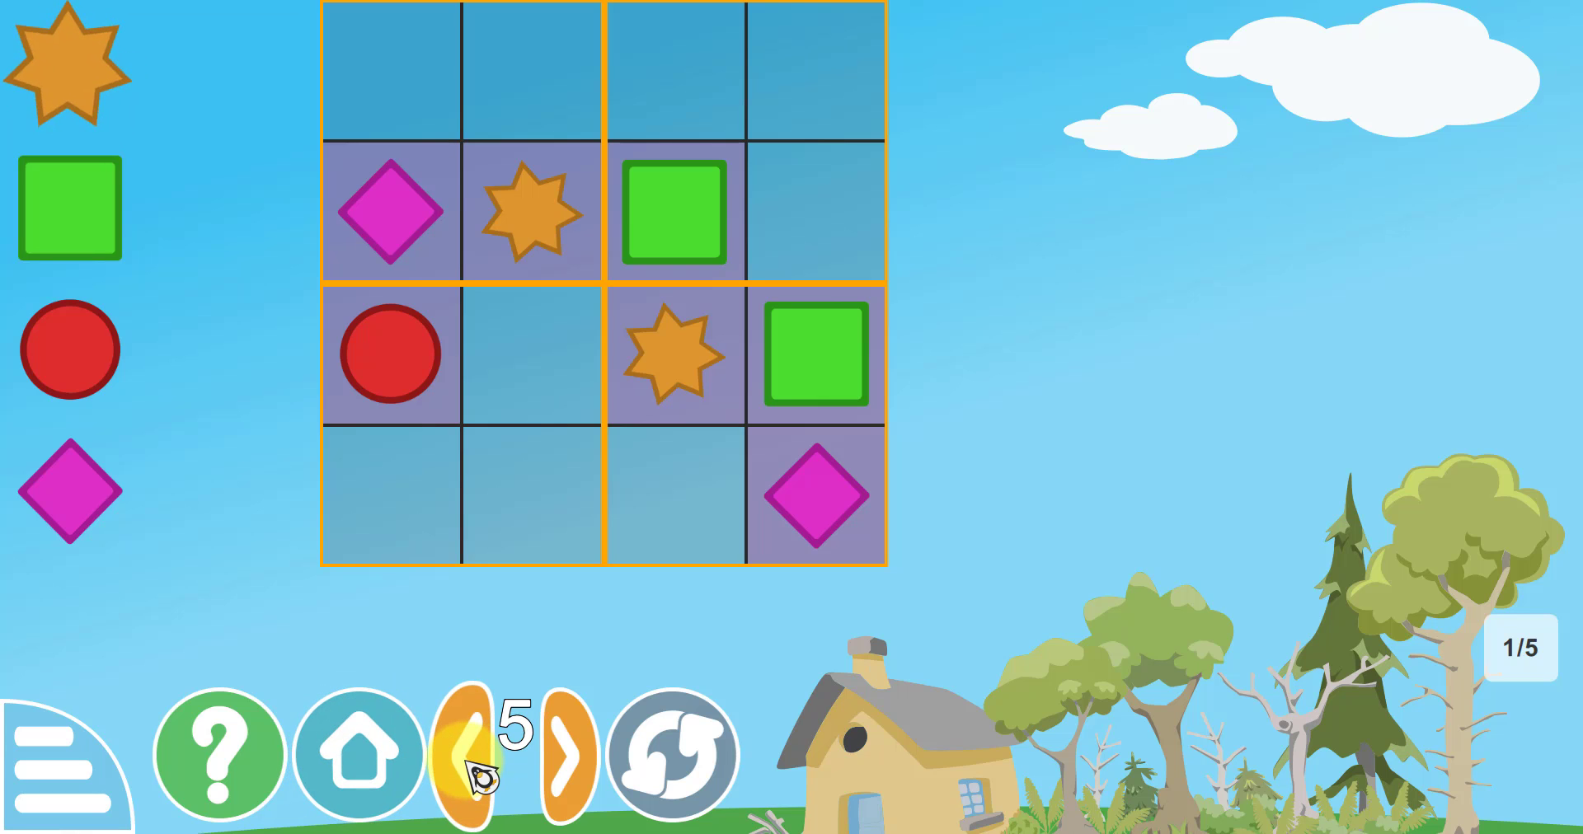
left_click(482, 775)
left_click(591, 771)
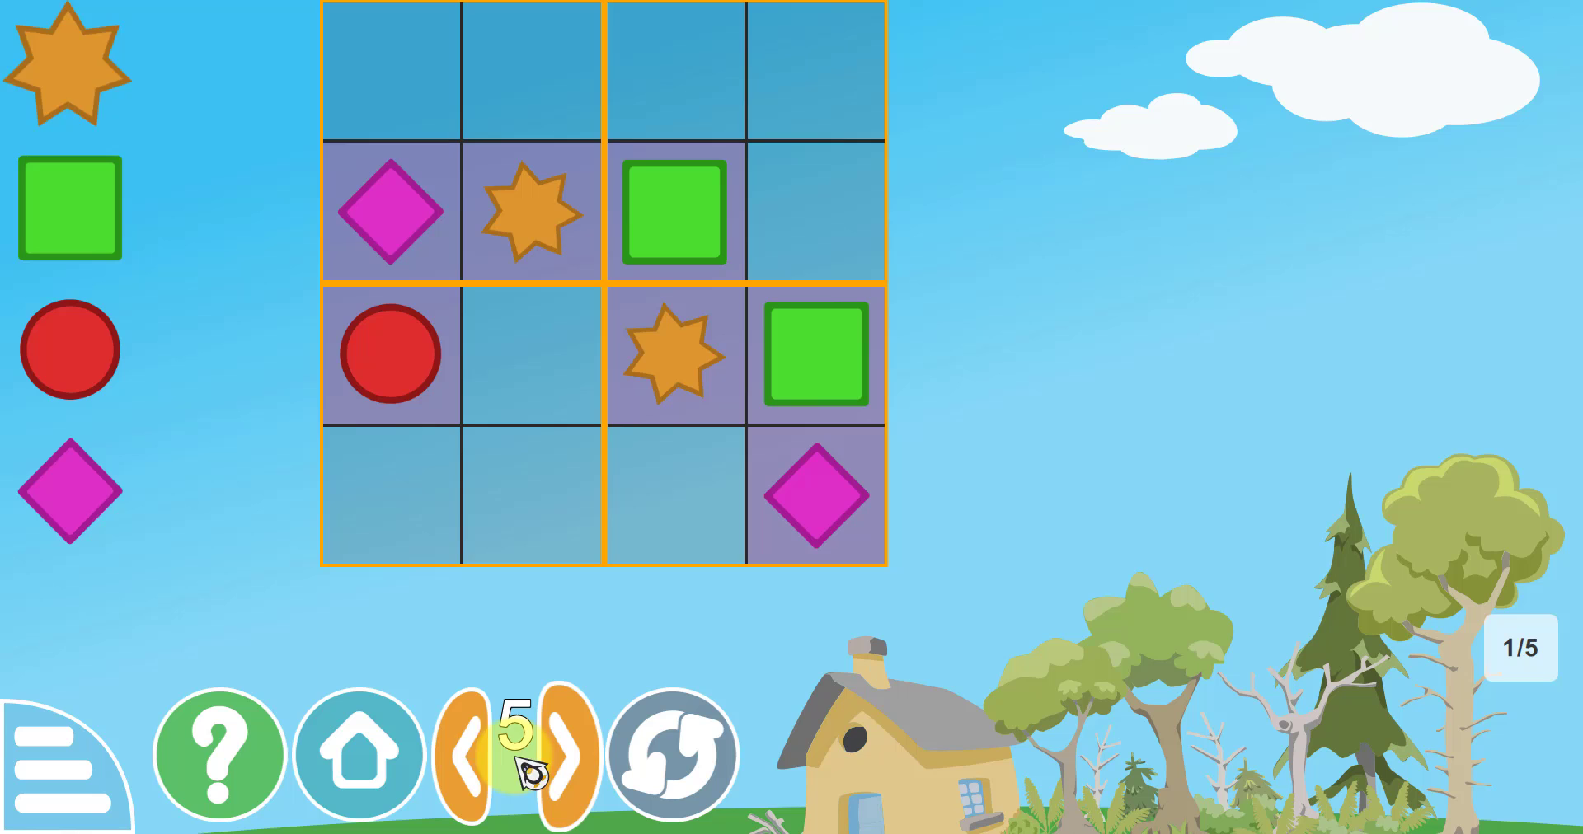
left_click(478, 779)
left_click(479, 779)
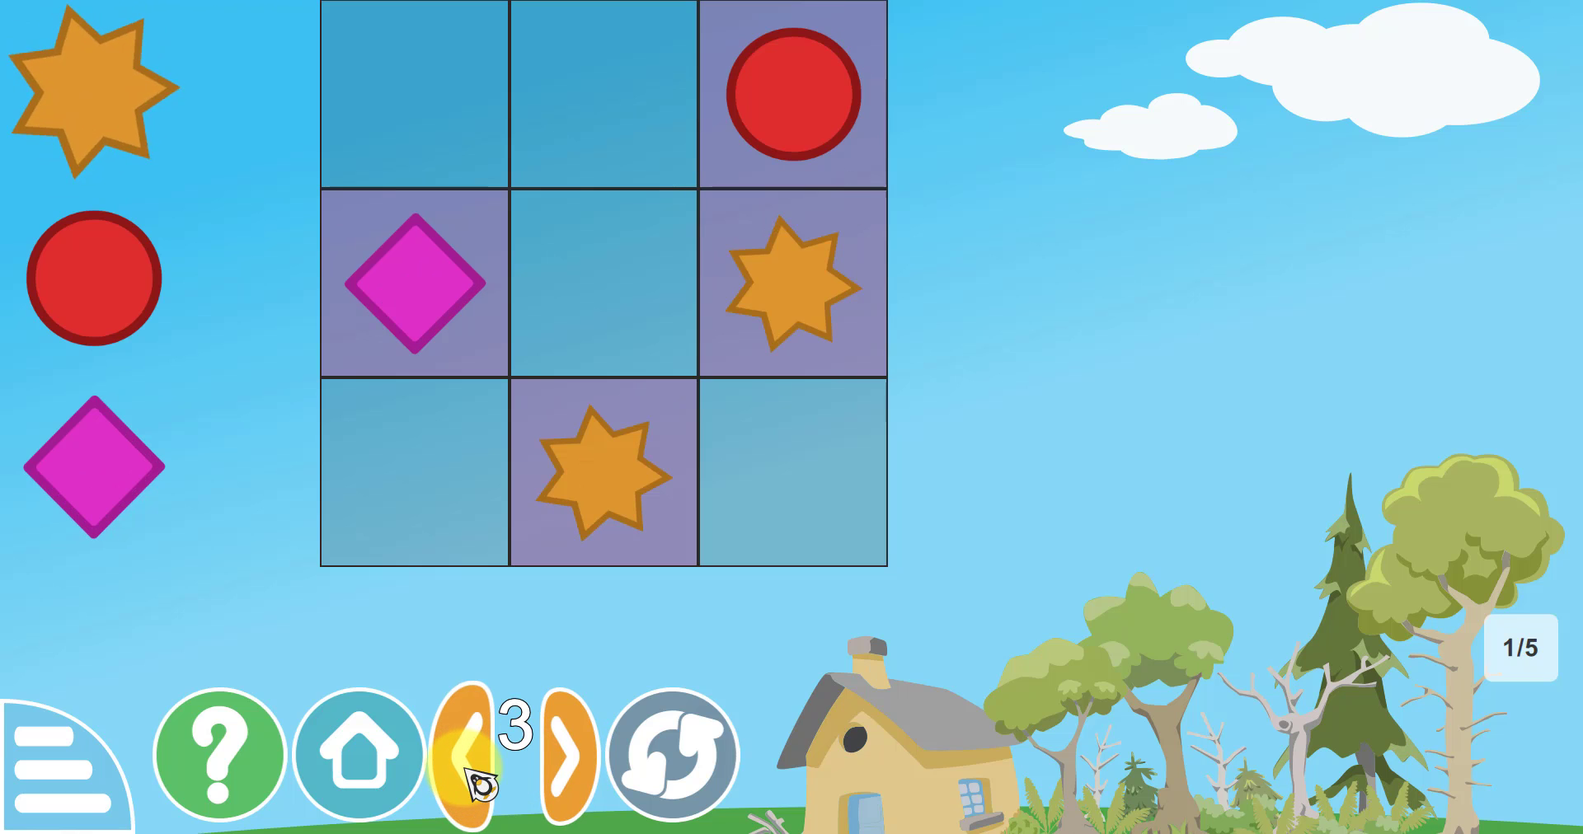
left_click(371, 767)
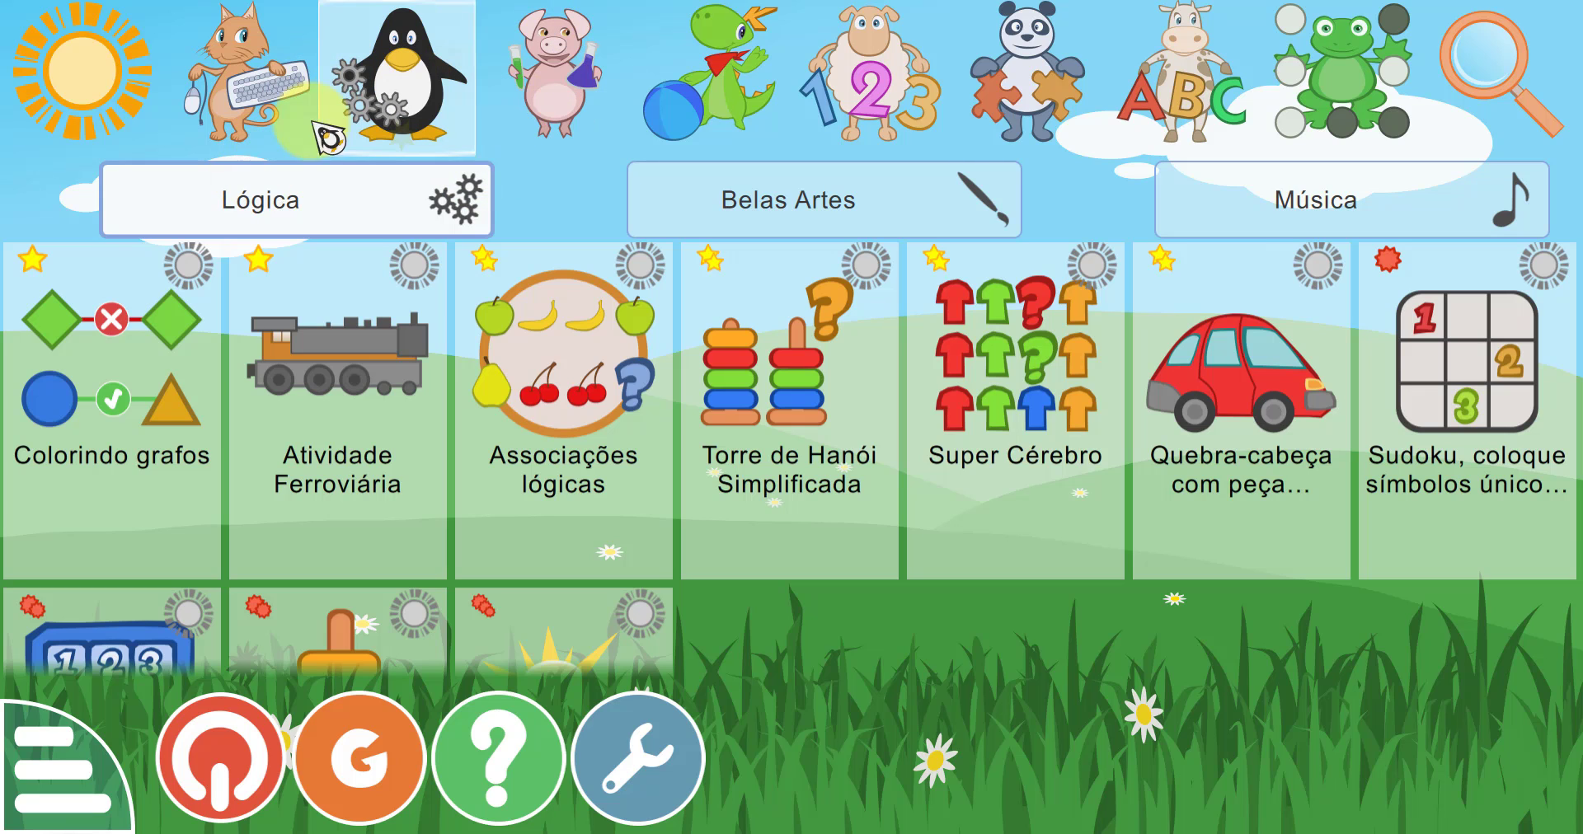
Browse the Belas Artes and Música activities in the penguin category
left_click(725, 200)
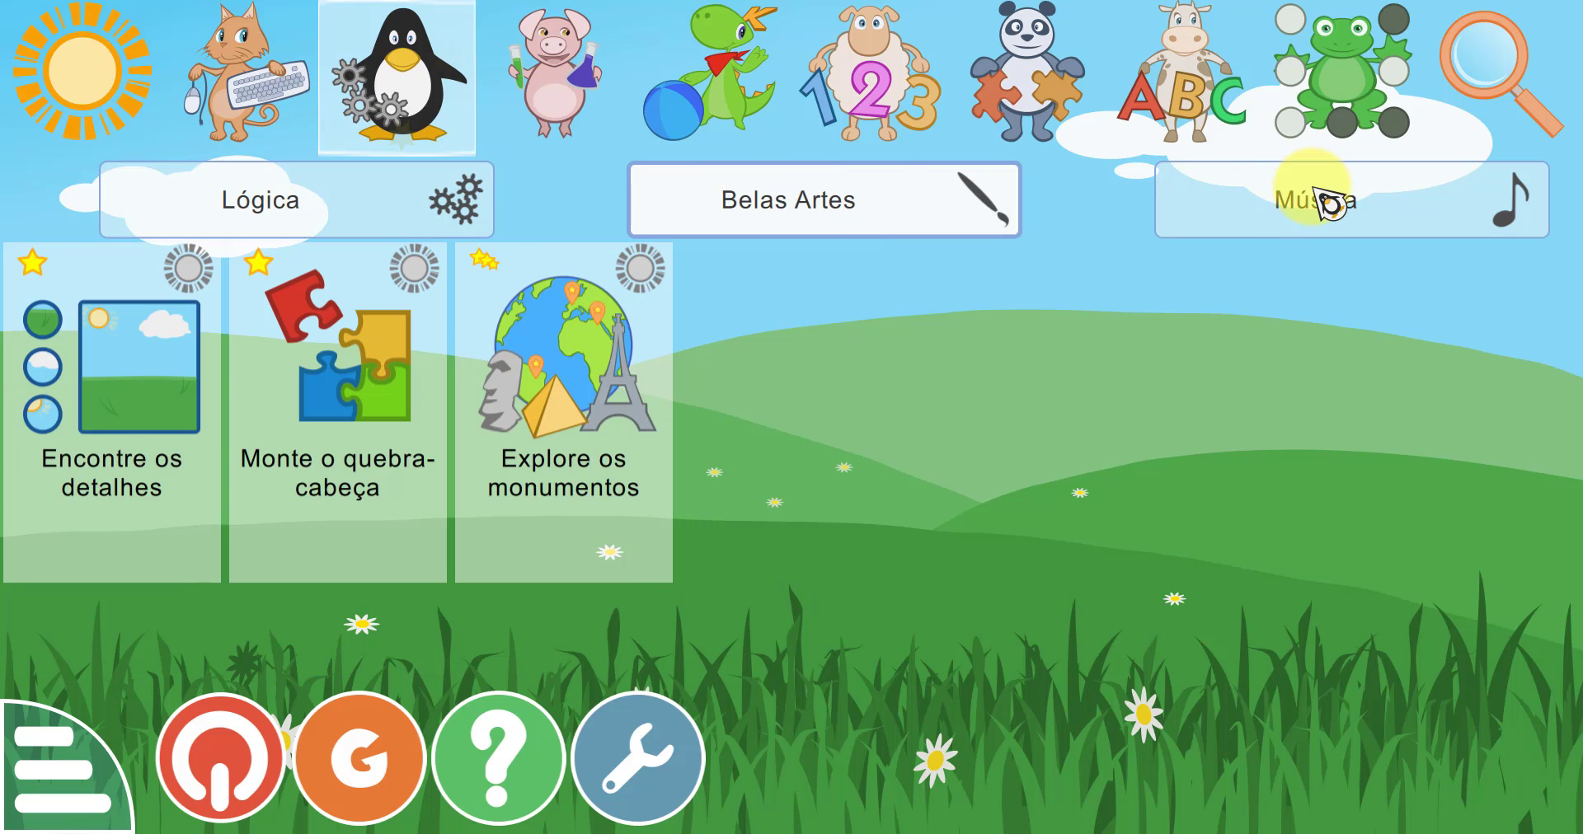
left_click(1323, 204)
left_click(813, 220)
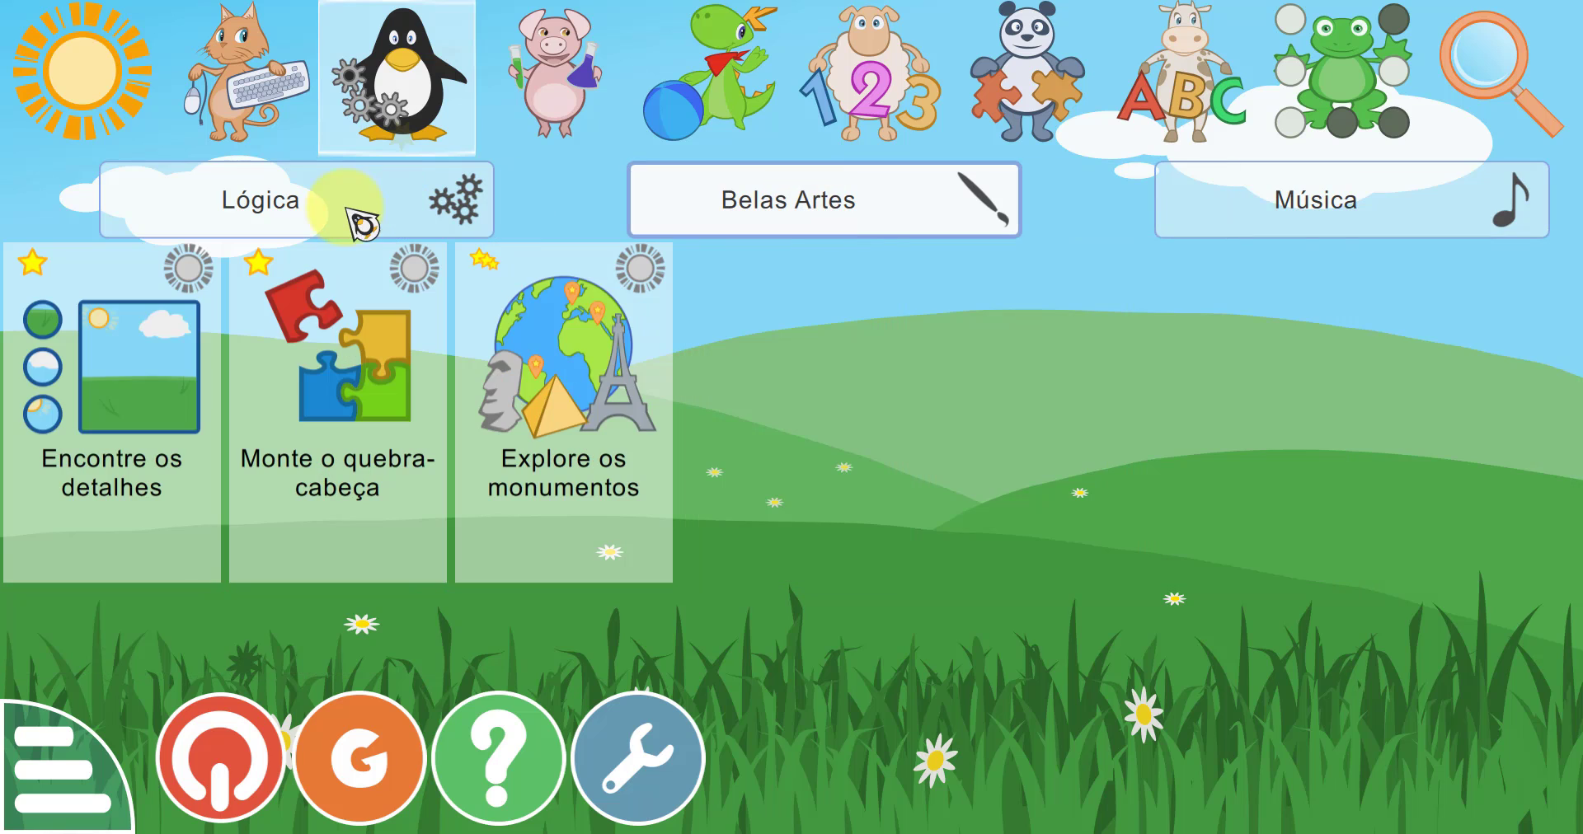
left_click(341, 218)
left_click(786, 212)
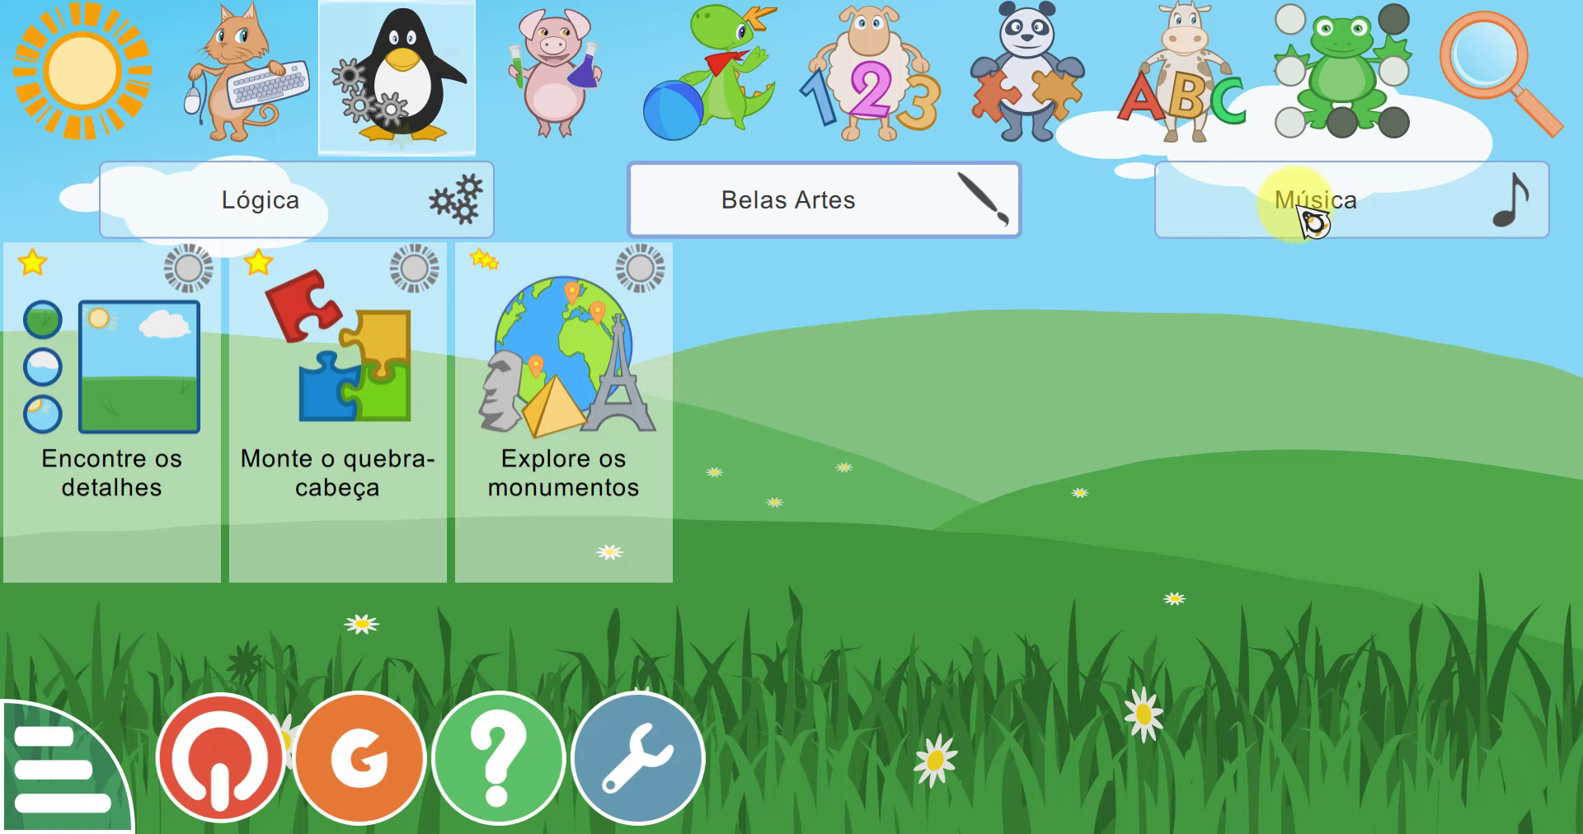
left_click(1311, 216)
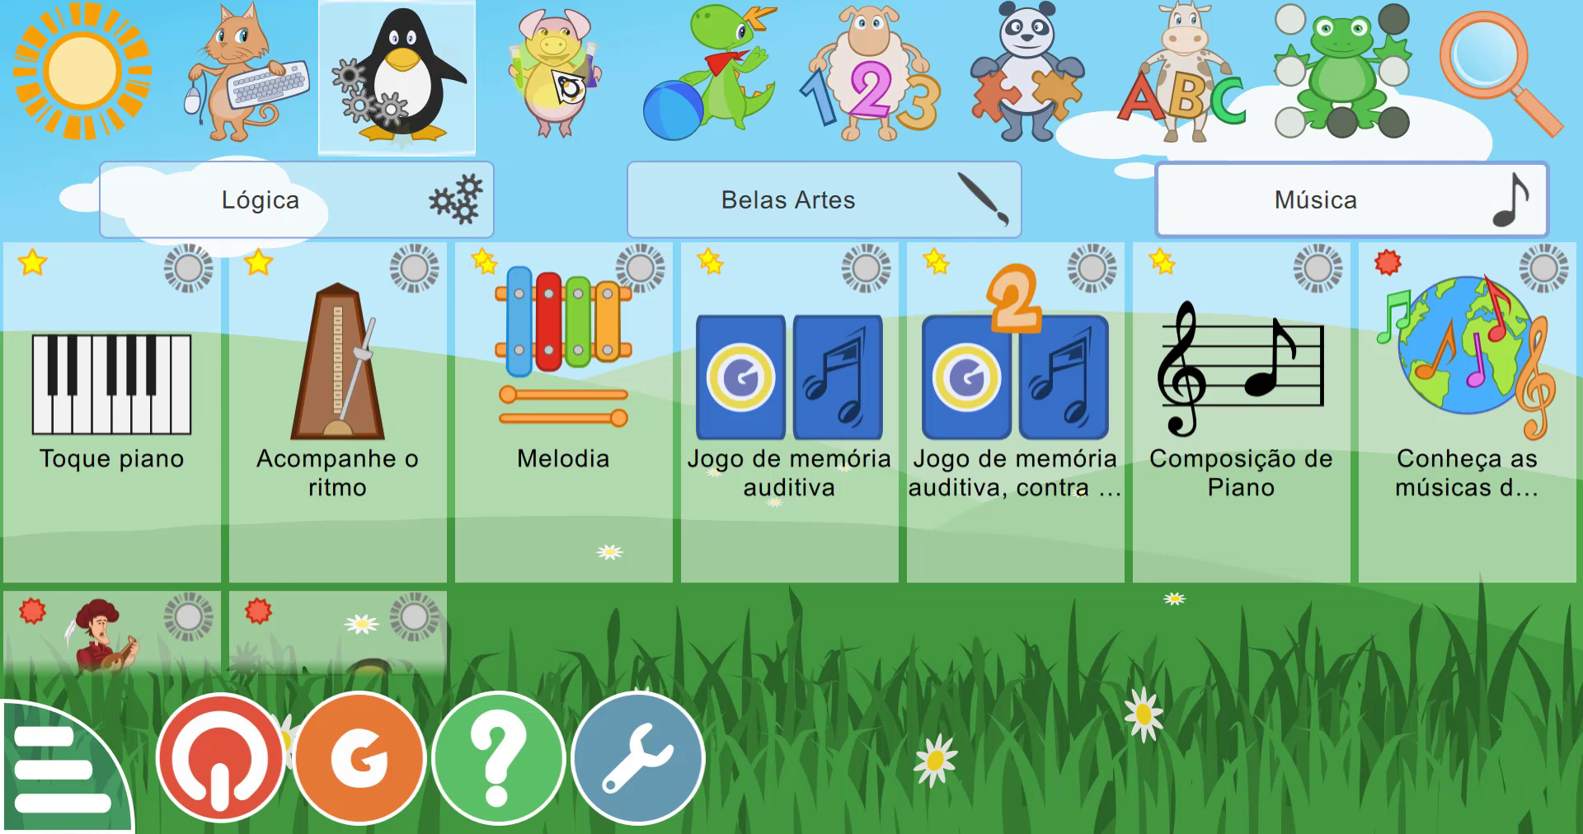
Browse the Experimento activities in the pig category
left_click(569, 85)
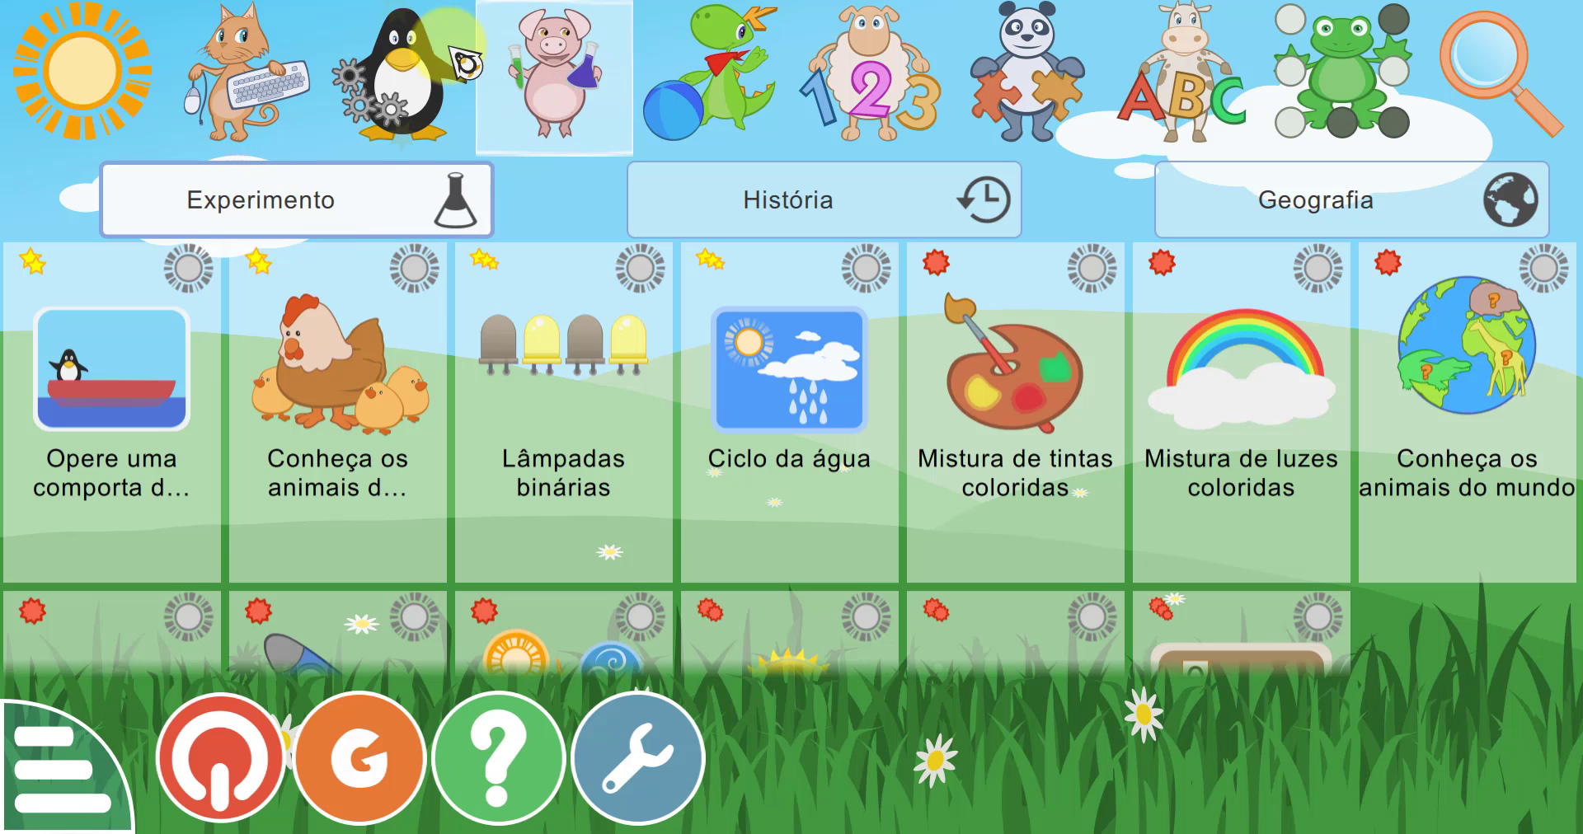